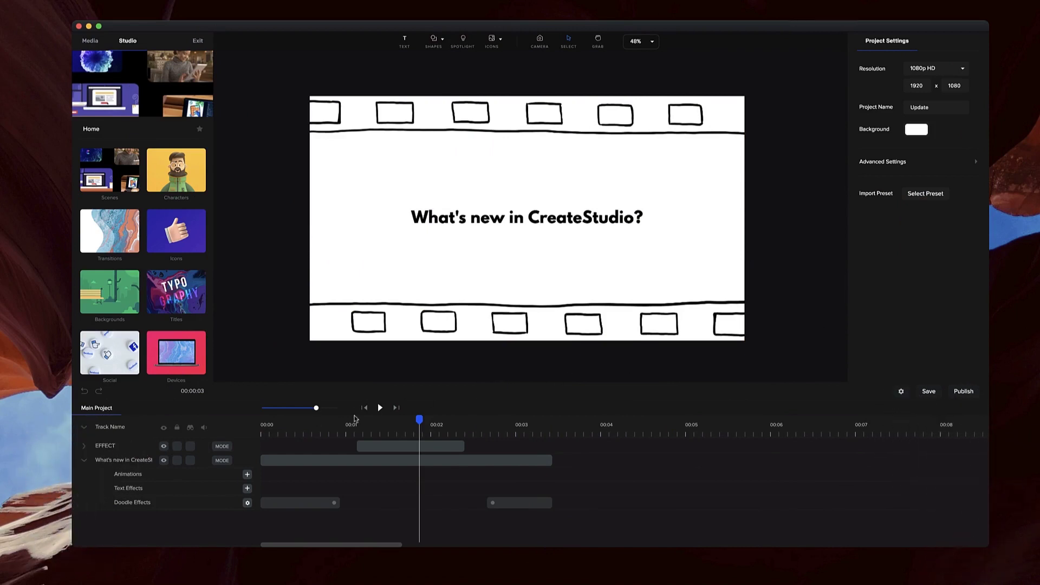
# Rewind the preview to about 00:00.5 to watch the hand draw the title.
pyautogui.click(303, 423)
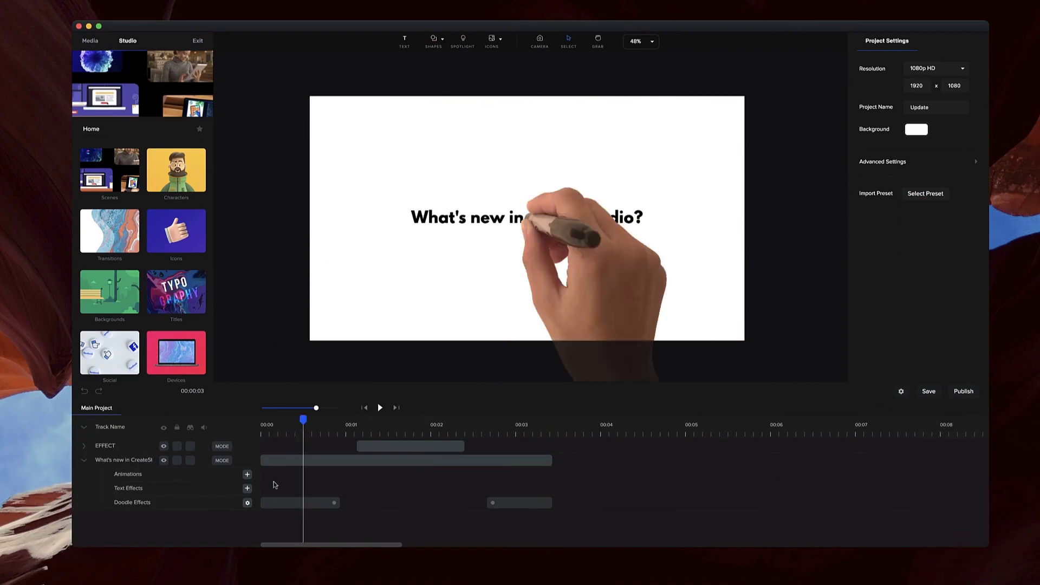
# Clear the title's existing manual doodle path in its Doodle Effect settings.
pyautogui.click(247, 503)
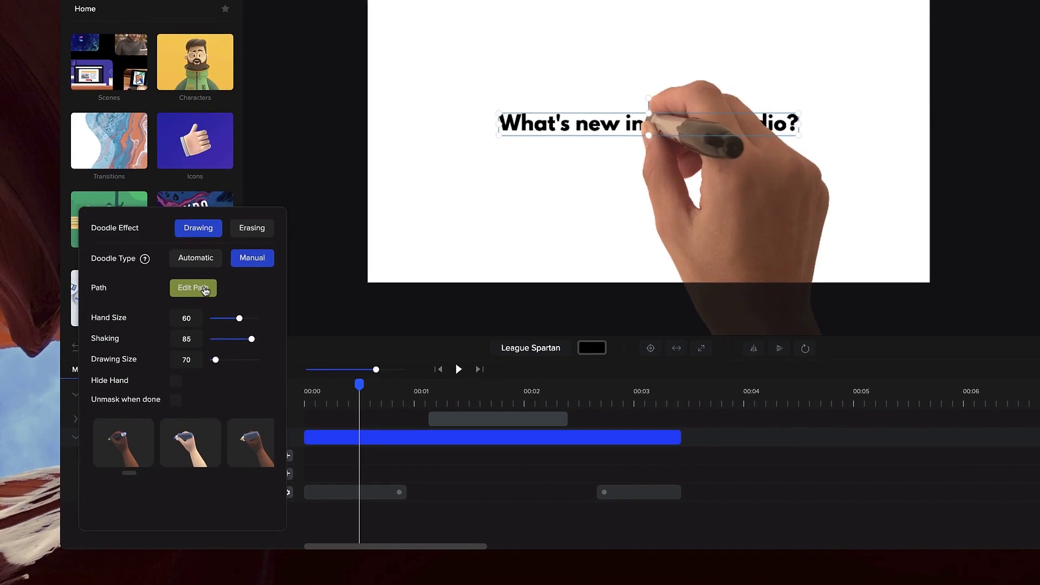
pyautogui.click(182, 346)
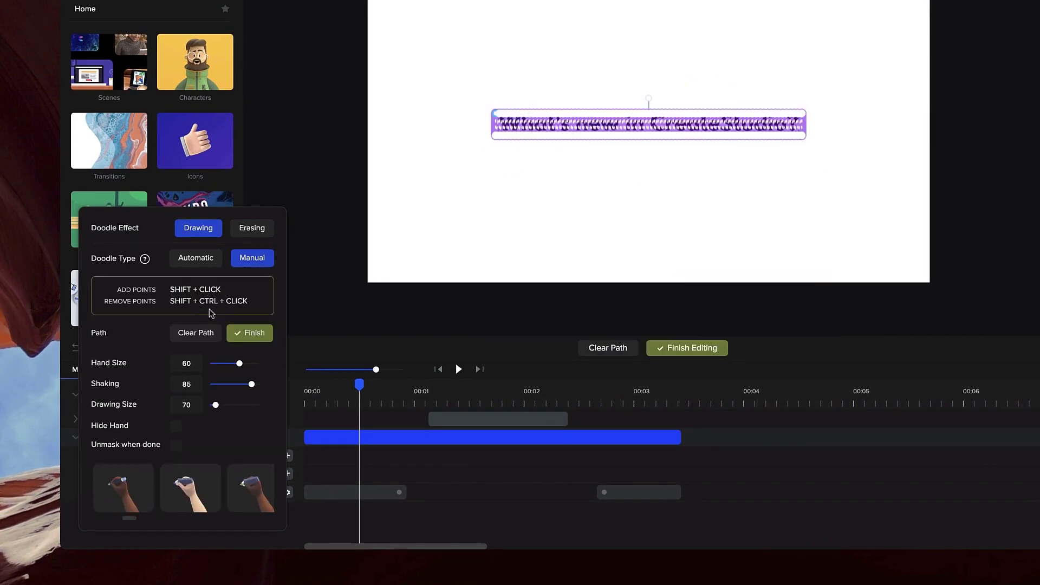
pyautogui.click(196, 333)
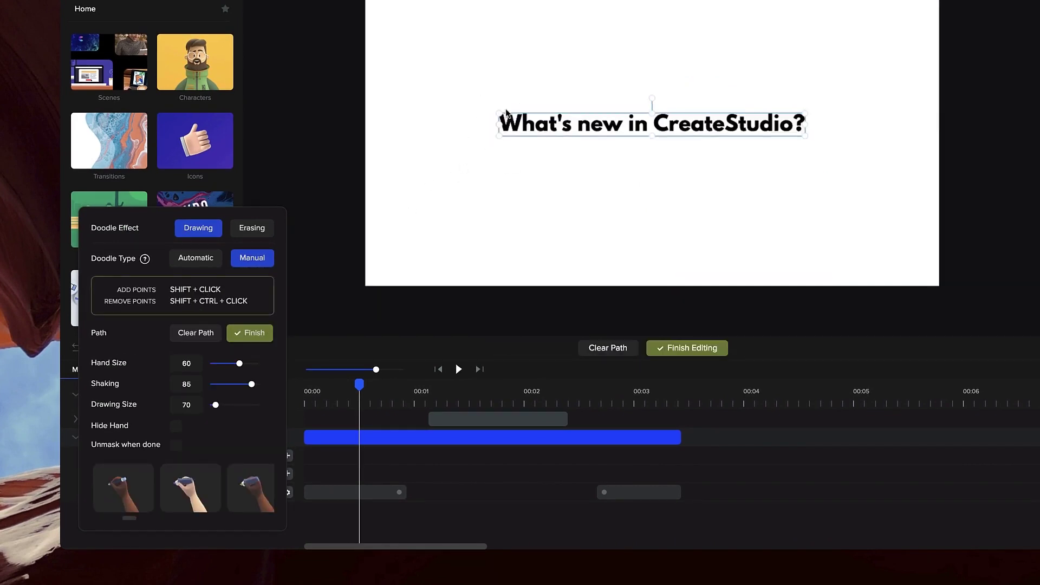
# Trace a new doodle path over the 'W', then set the doodle type to Automatic.
pyautogui.moveTo(479, 115); pyautogui.dragTo(487, 163)
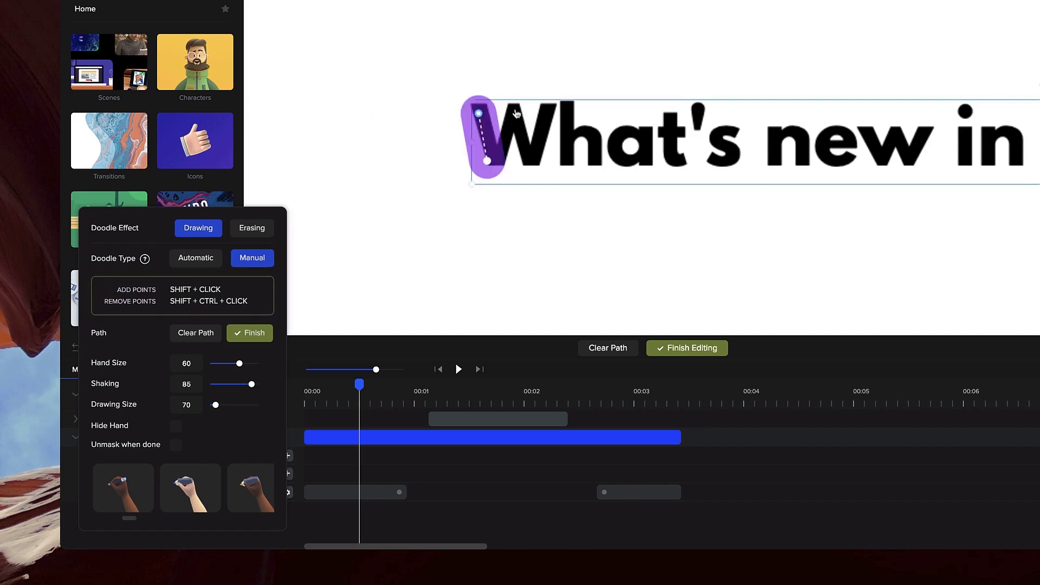
pyautogui.keyDown('shift'); pyautogui.click(514, 109); pyautogui.keyUp('shift')
pyautogui.keyDown('shift'); pyautogui.click(535, 154); pyautogui.keyUp('shift')
pyautogui.keyDown('shift'); pyautogui.click(551, 106); pyautogui.keyUp('shift')
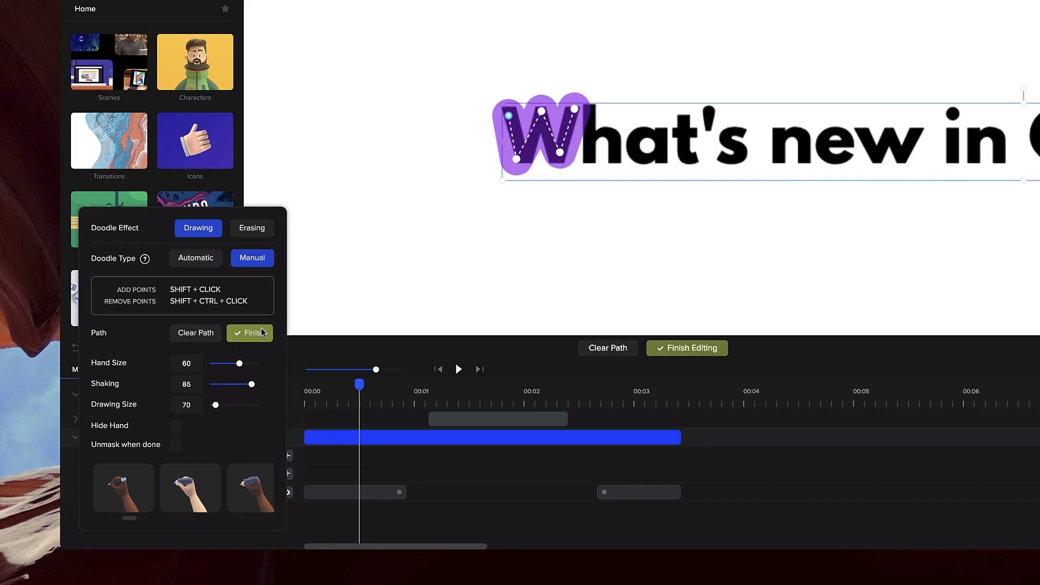
pyautogui.click(196, 258)
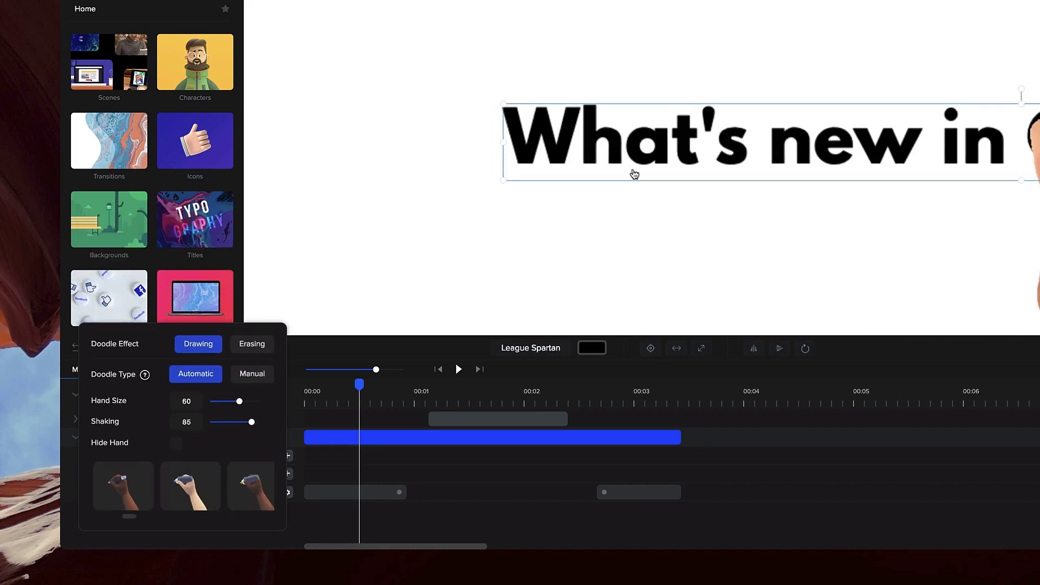
# Open the title's Erasing doodle effect settings and preview the erase.
pyautogui.click(697, 213)
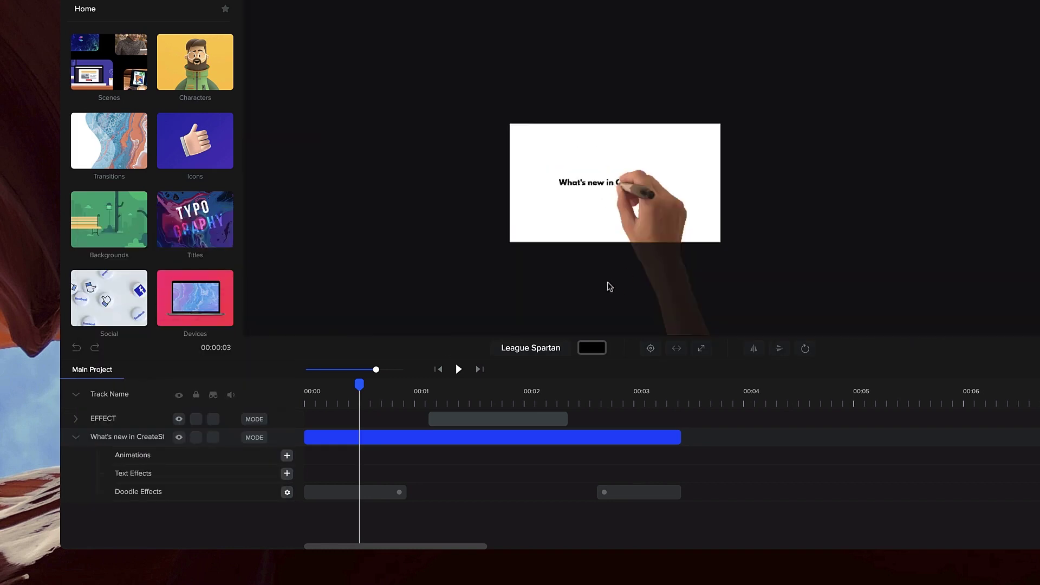
pyautogui.click(362, 493)
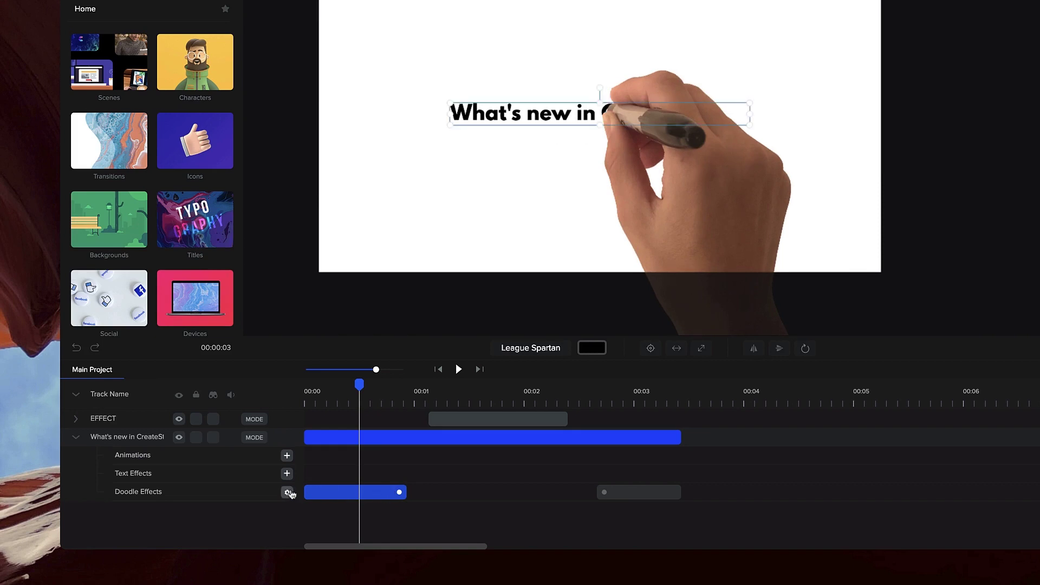
pyautogui.click(287, 491)
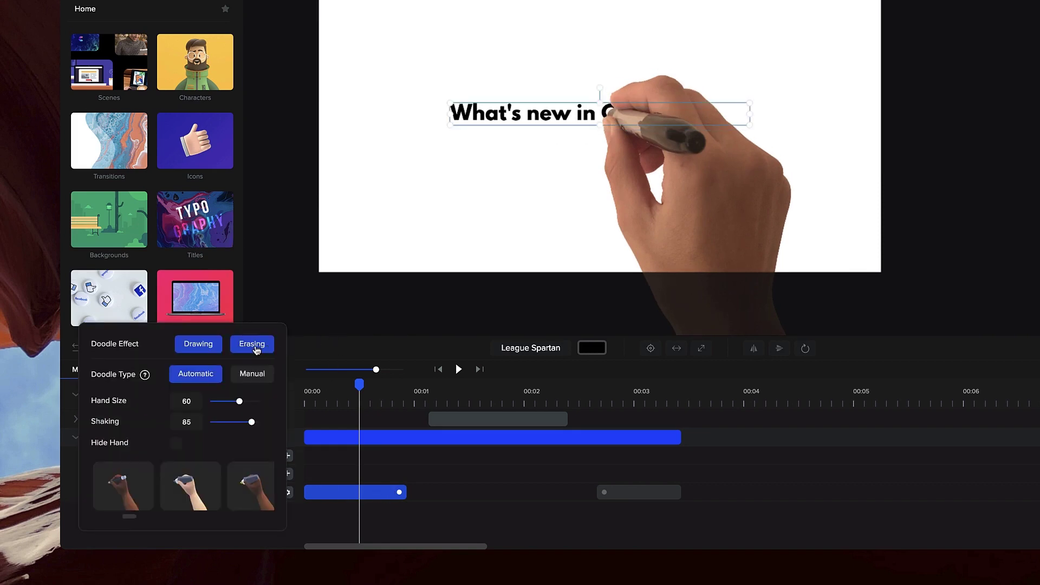
pyautogui.click(257, 350)
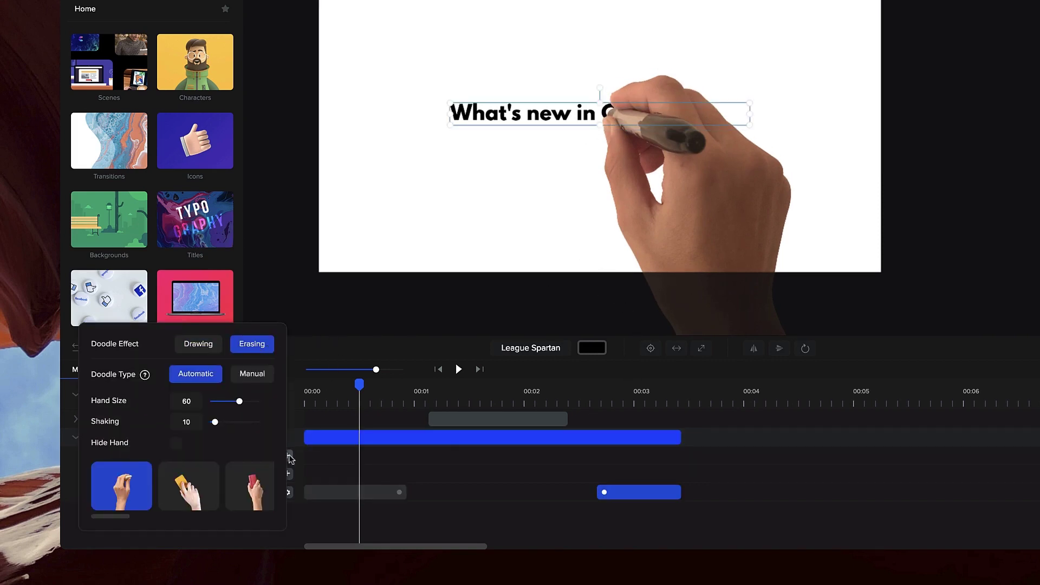
pyautogui.moveTo(124, 518); pyautogui.dragTo(136, 516)
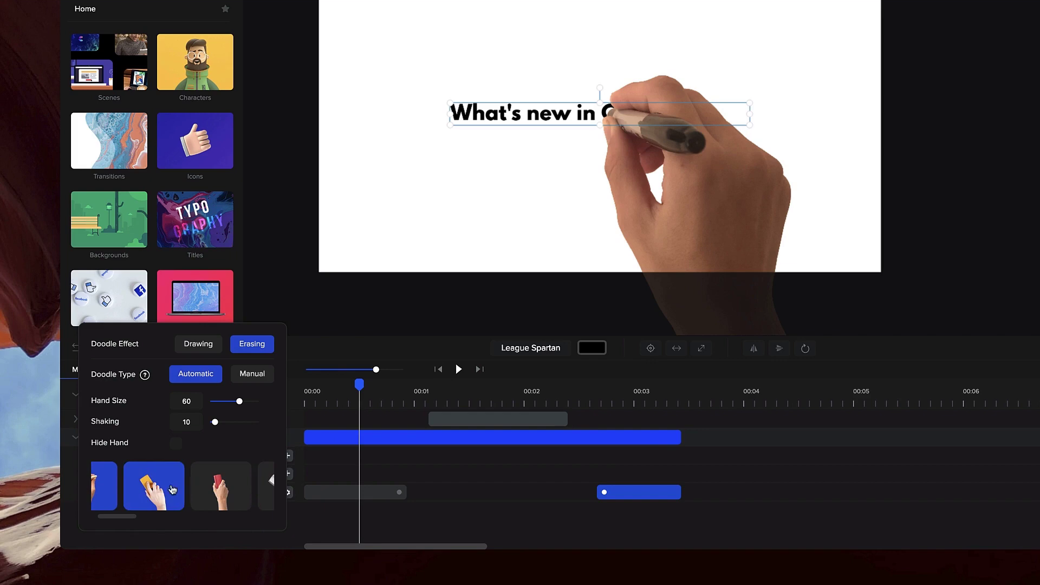
pyautogui.moveTo(119, 520); pyautogui.dragTo(250, 519)
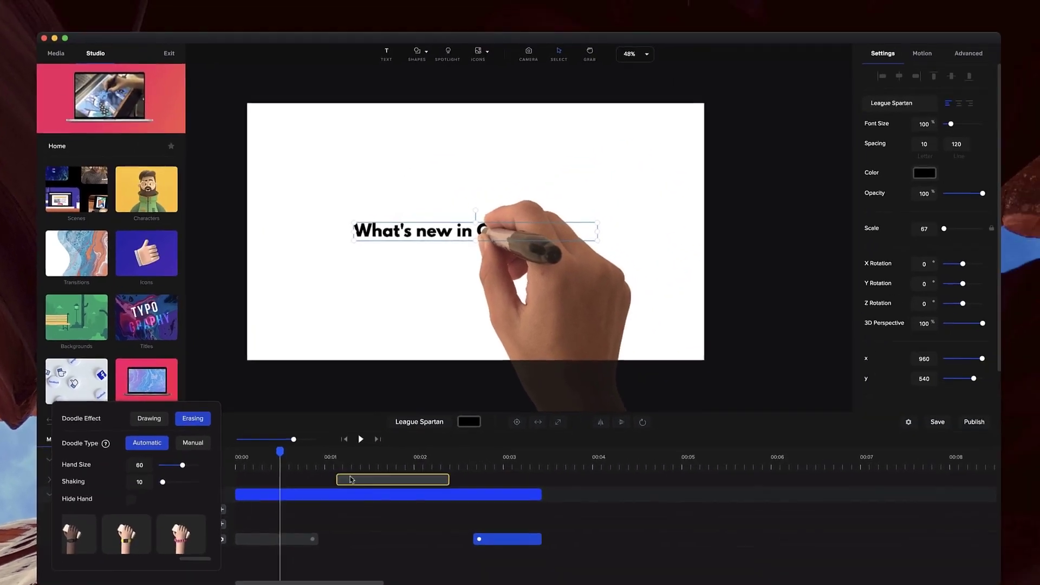
pyautogui.click(361, 438)
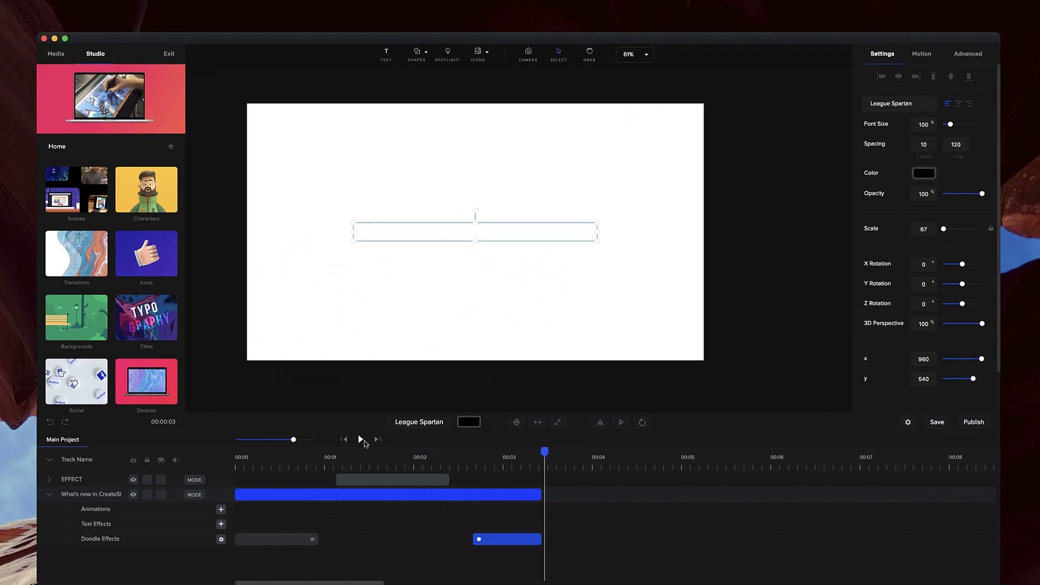
# Swap the eraser for the hand holding a yellow sponge and replay the erase.
pyautogui.click(488, 468)
pyautogui.click(221, 539)
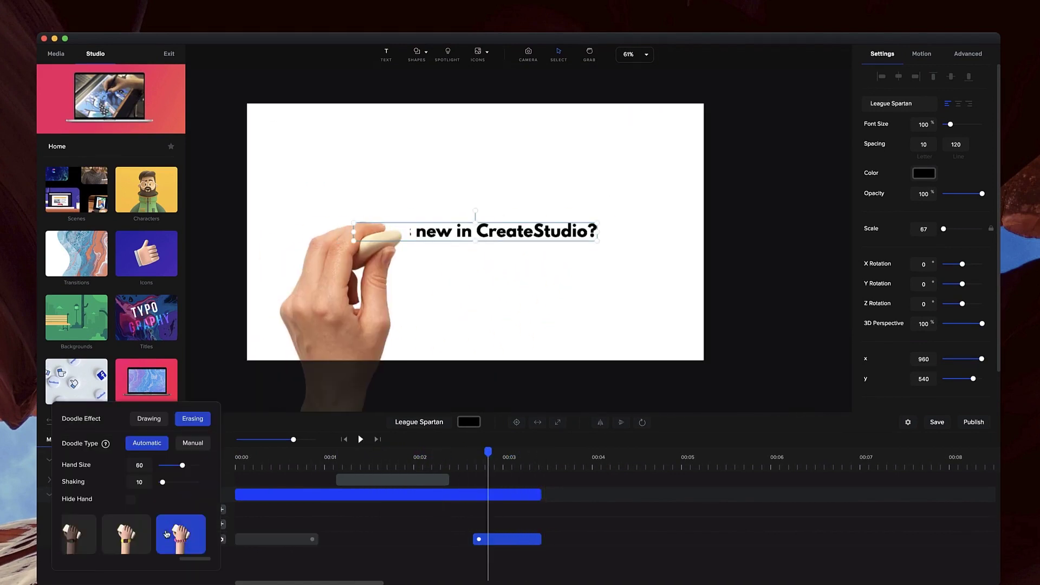
pyautogui.moveTo(194, 559); pyautogui.dragTo(74, 579)
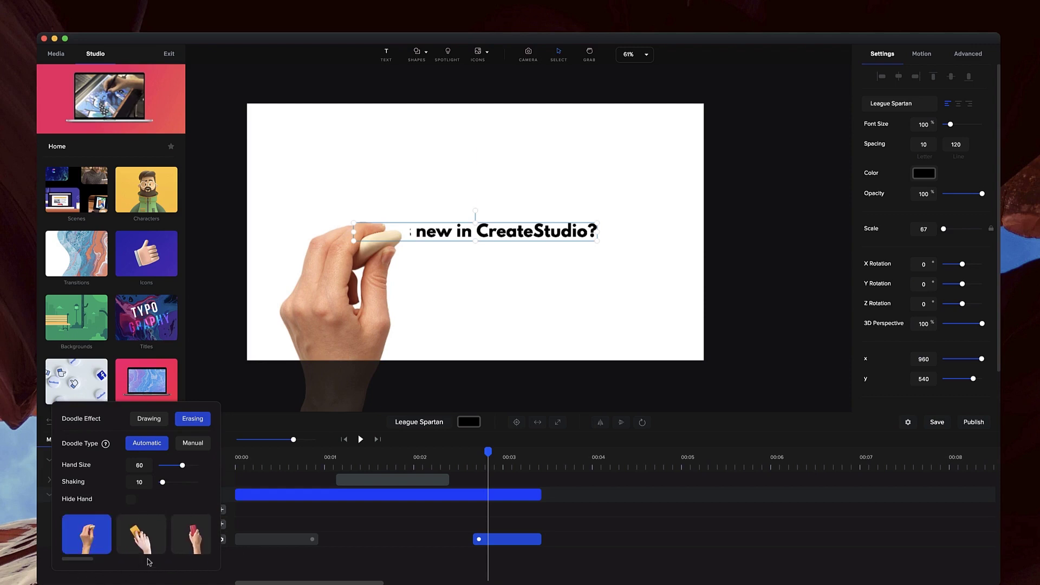
pyautogui.click(141, 536)
pyautogui.moveTo(488, 452); pyautogui.dragTo(465, 452)
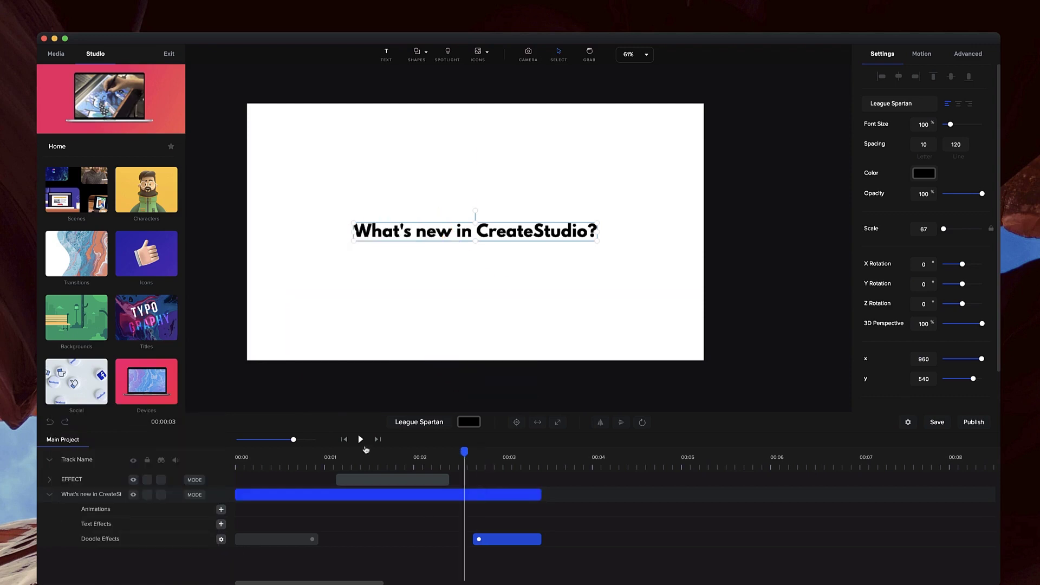
pyautogui.click(361, 440)
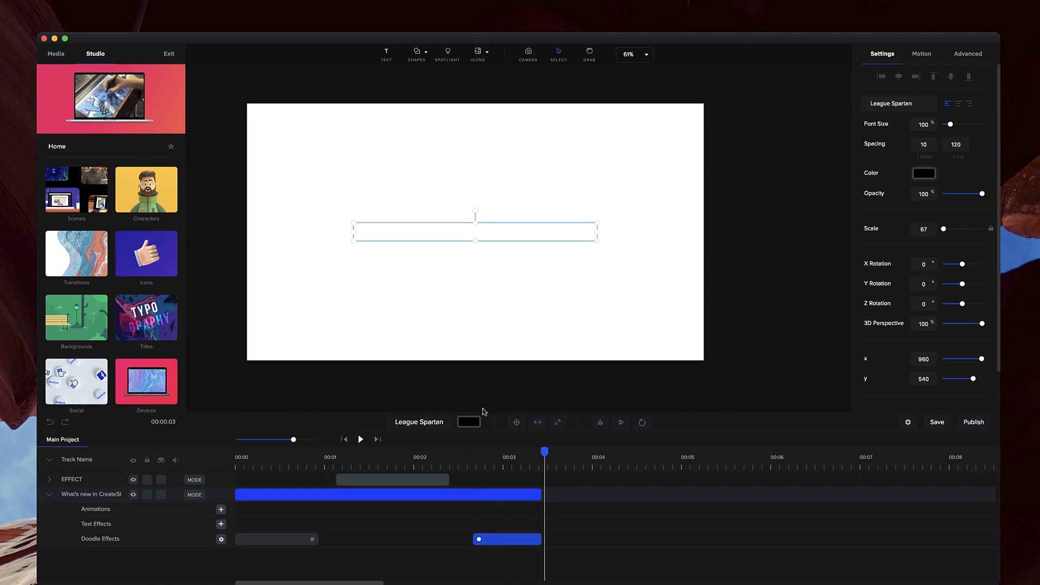
pyautogui.click(525, 381)
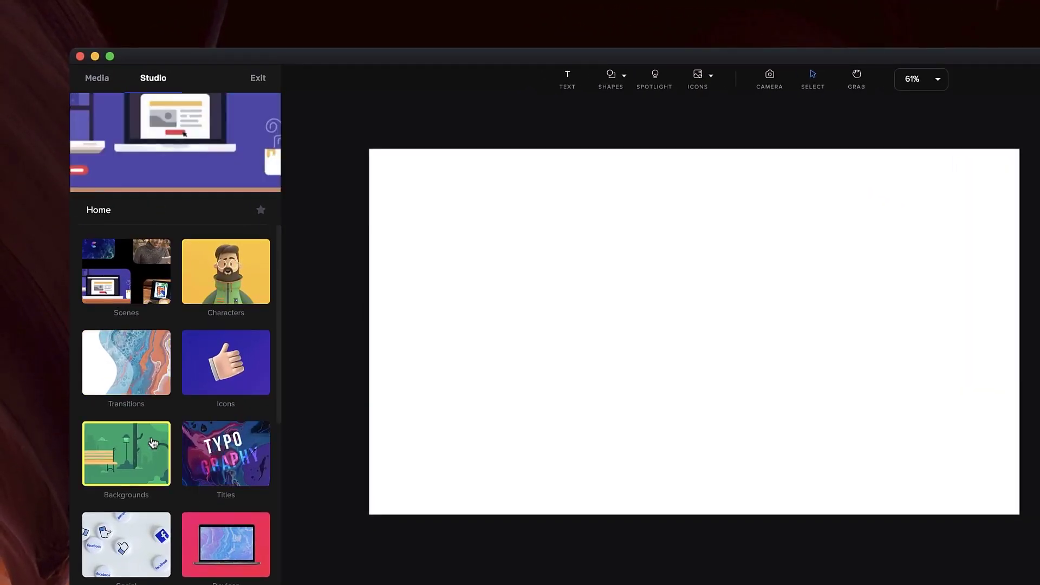
pyautogui.scroll(-3, 156, 439)
pyautogui.scroll(-2, 156, 439)
pyautogui.click(149, 527)
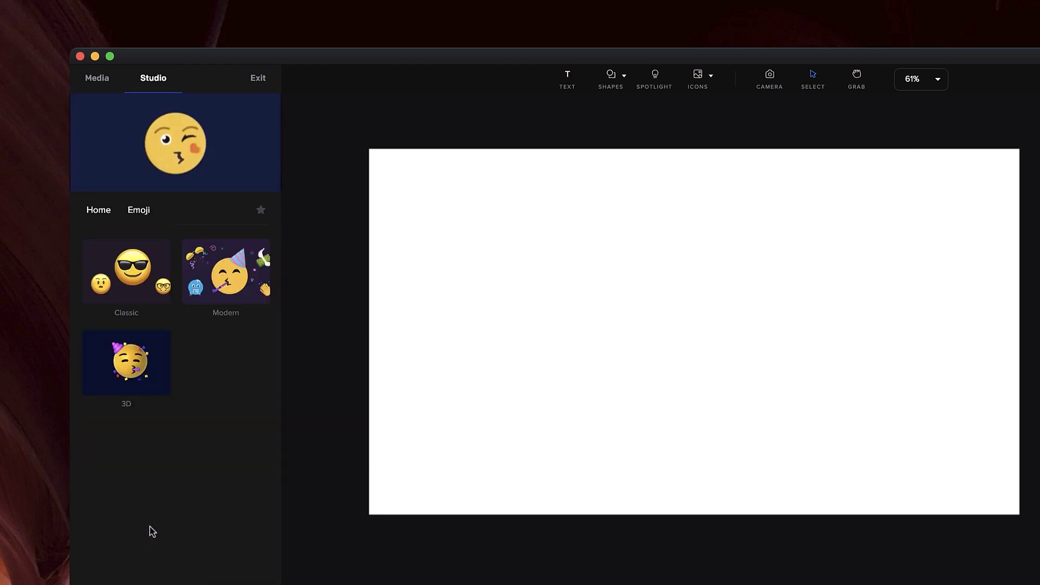
pyautogui.click(129, 300)
pyautogui.scroll(-5, 139, 452)
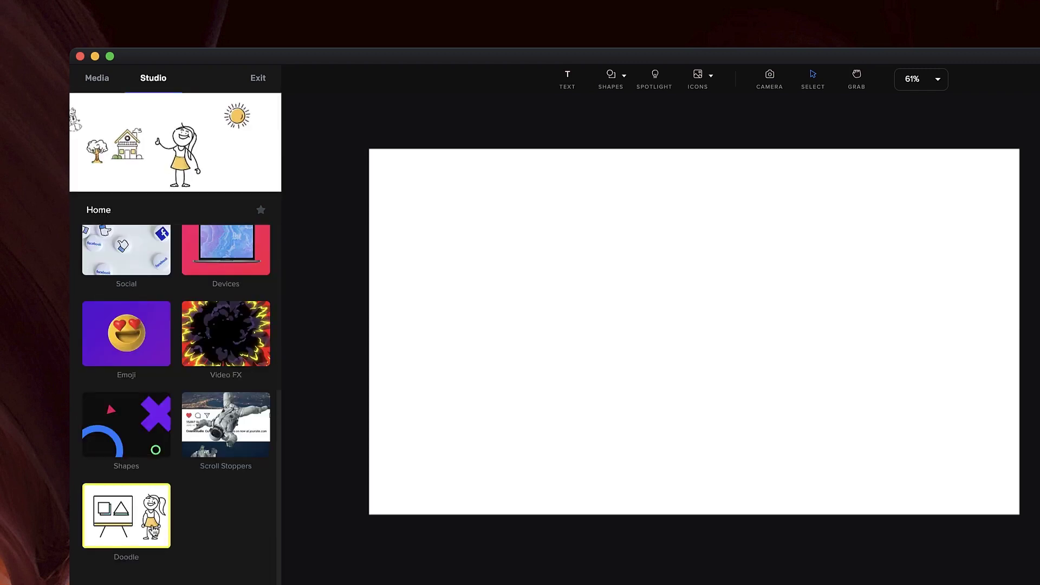
# Drag the 'Hand 11 and image' asset from Doodle > Hands onto the canvas.
pyautogui.click(130, 531)
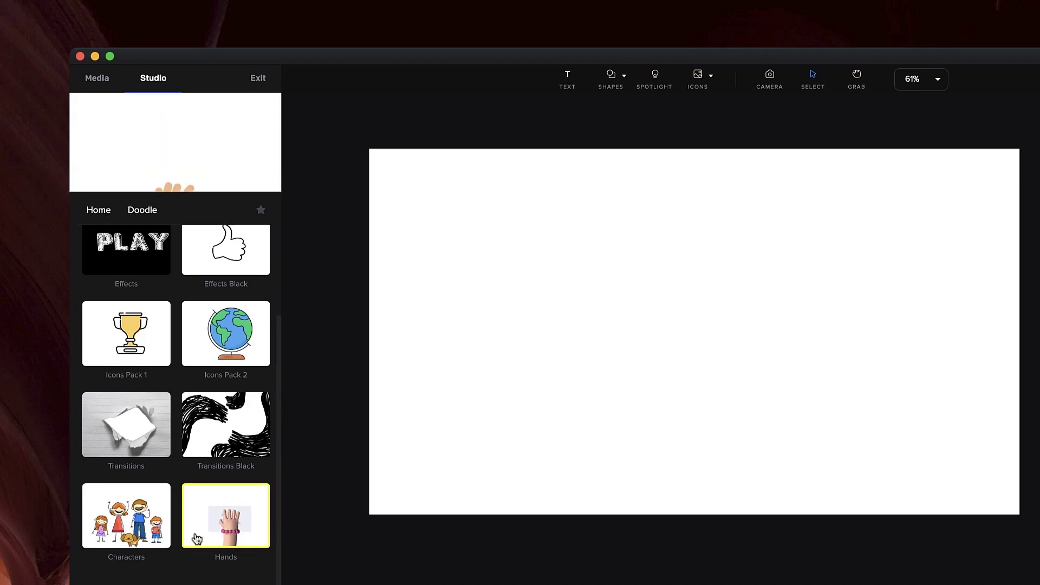
pyautogui.click(227, 527)
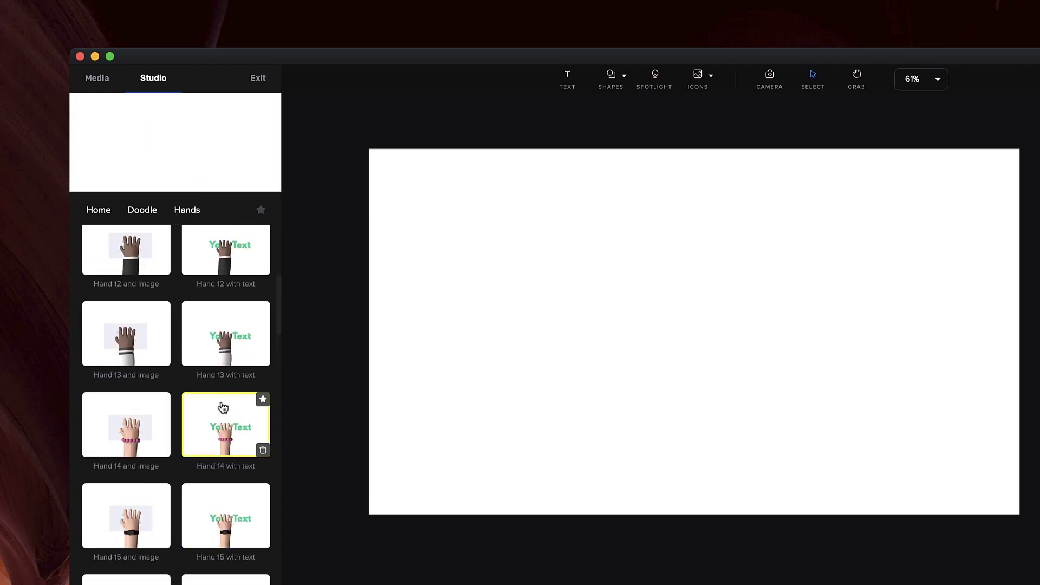
pyautogui.scroll(-1, 223, 404)
pyautogui.scroll(-10, 225, 401)
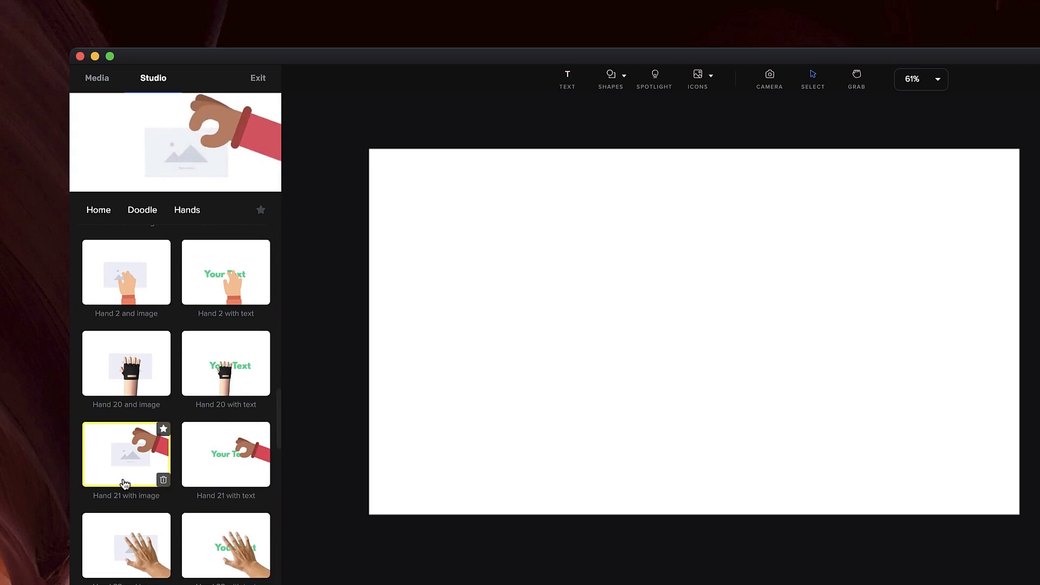
pyautogui.scroll(-3, 217, 418)
pyautogui.scroll(8, 217, 420)
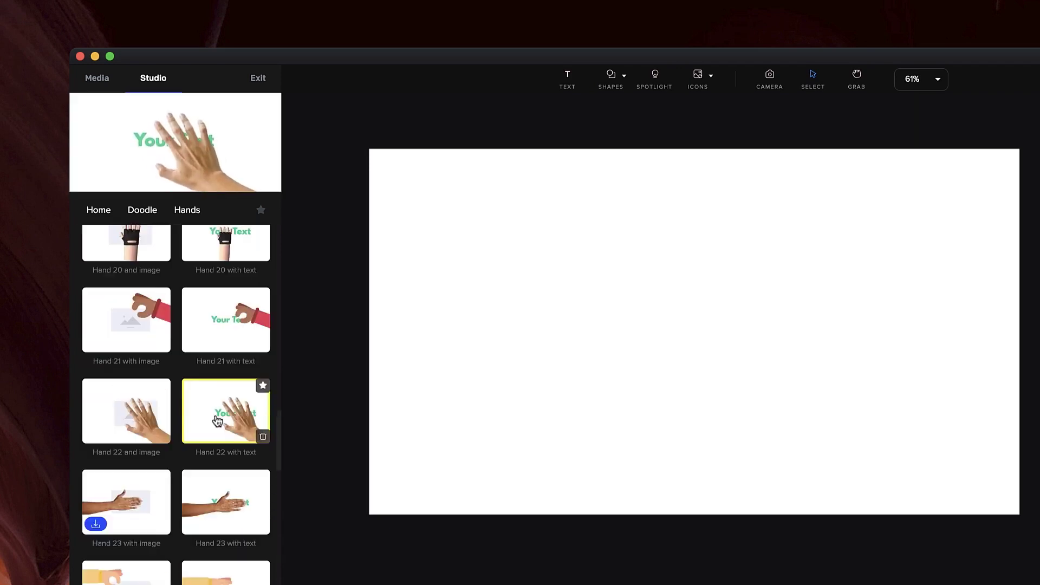
pyautogui.scroll(8, 215, 421)
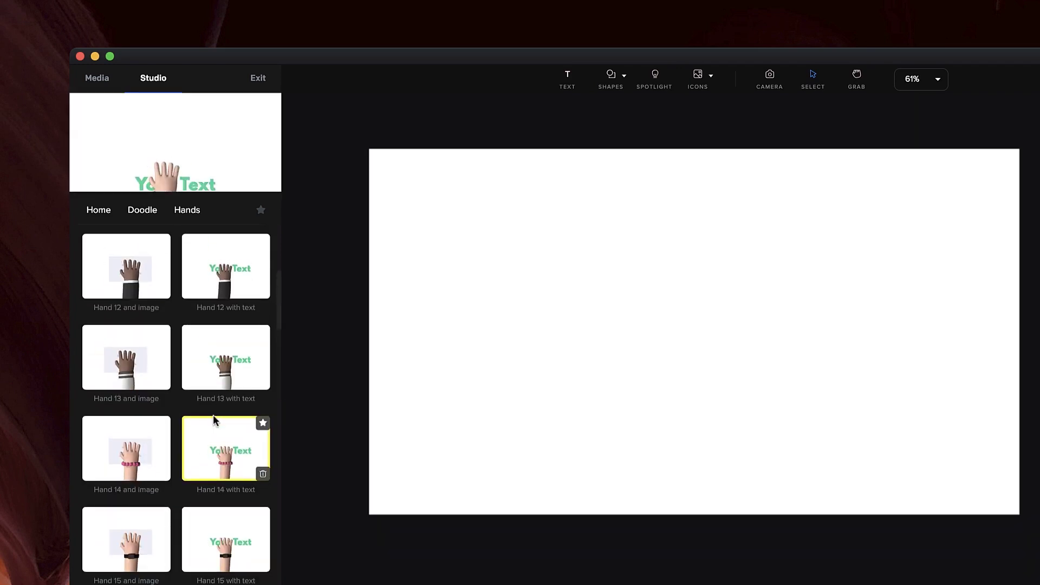
pyautogui.scroll(6, 192, 439)
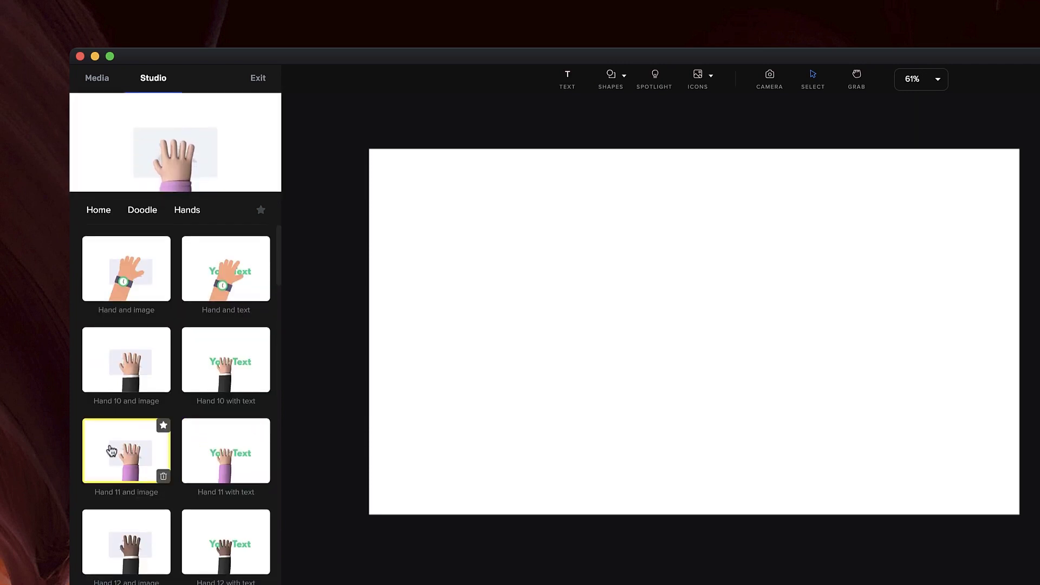
pyautogui.moveTo(111, 450); pyautogui.dragTo(637, 296)
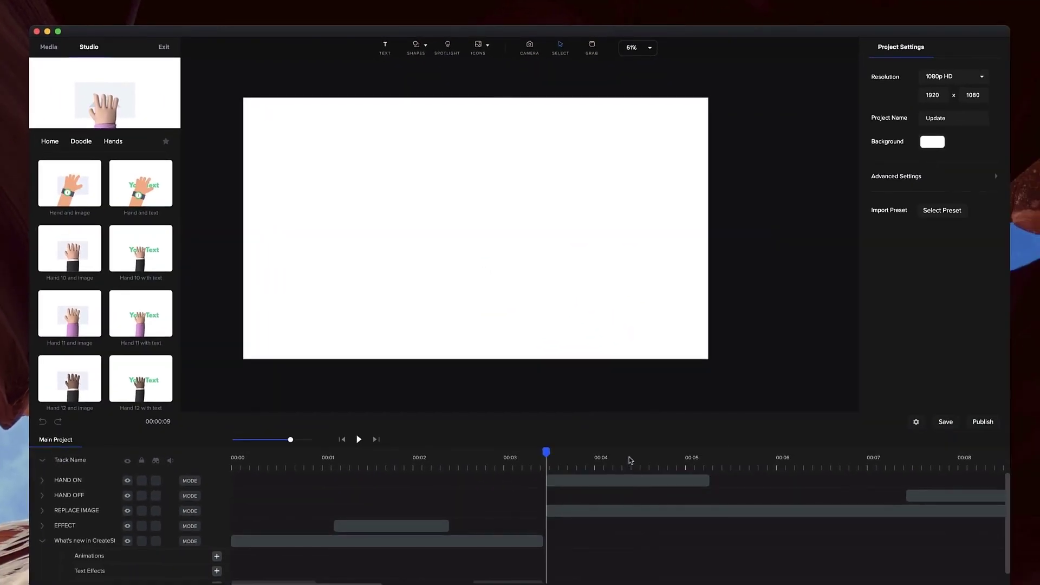
pyautogui.click(630, 456)
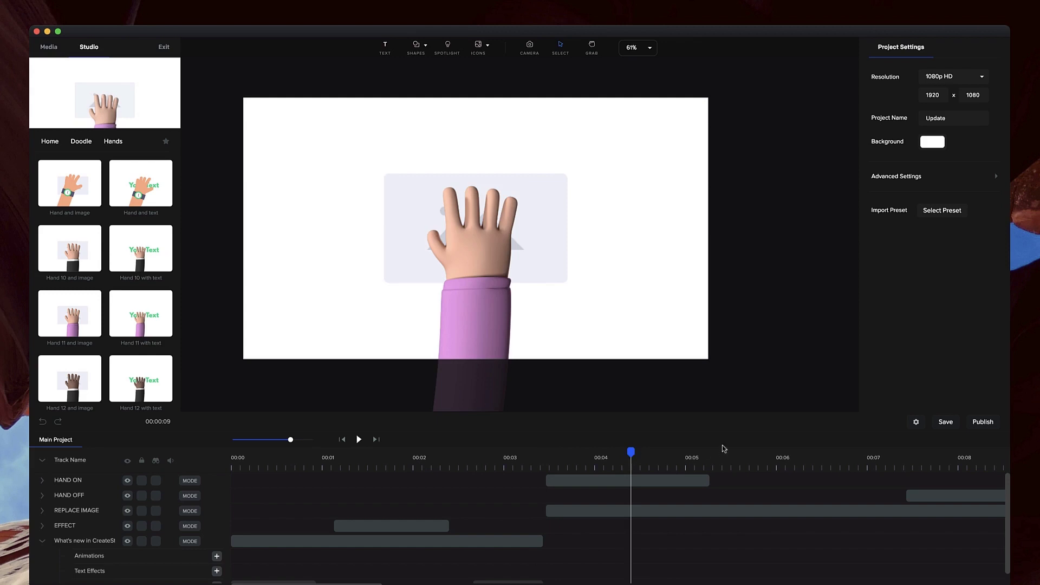
# Replace the hand's image placeholder with the Illustration from Project Media.
pyautogui.click(539, 458)
pyautogui.click(359, 440)
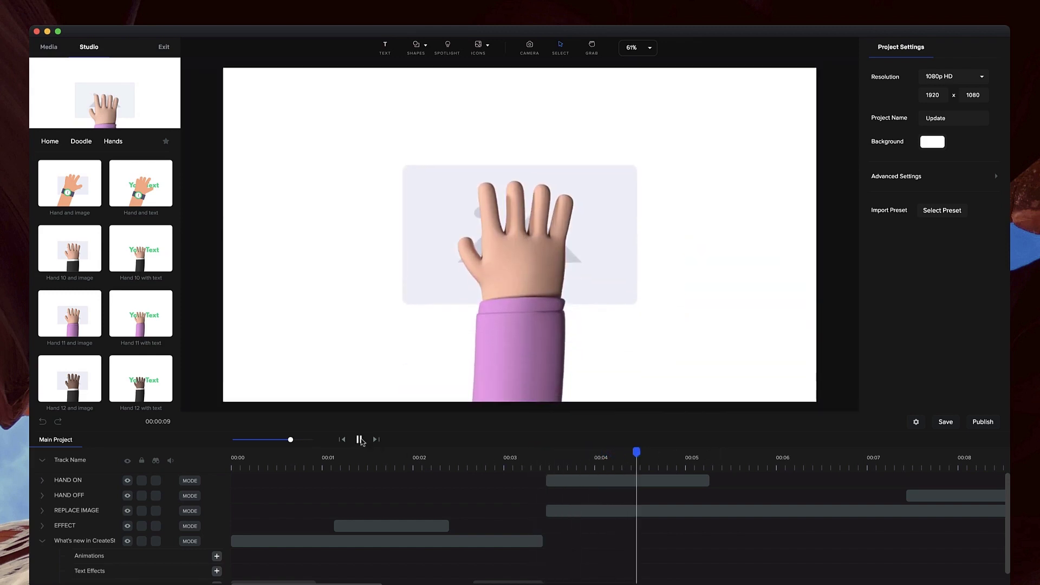
pyautogui.click(360, 441)
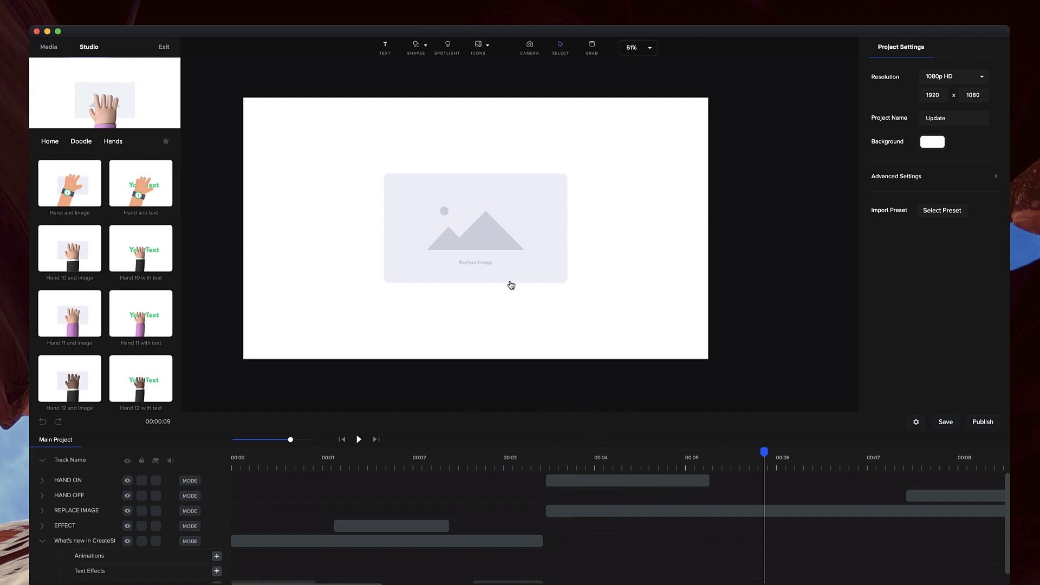
pyautogui.click(504, 235)
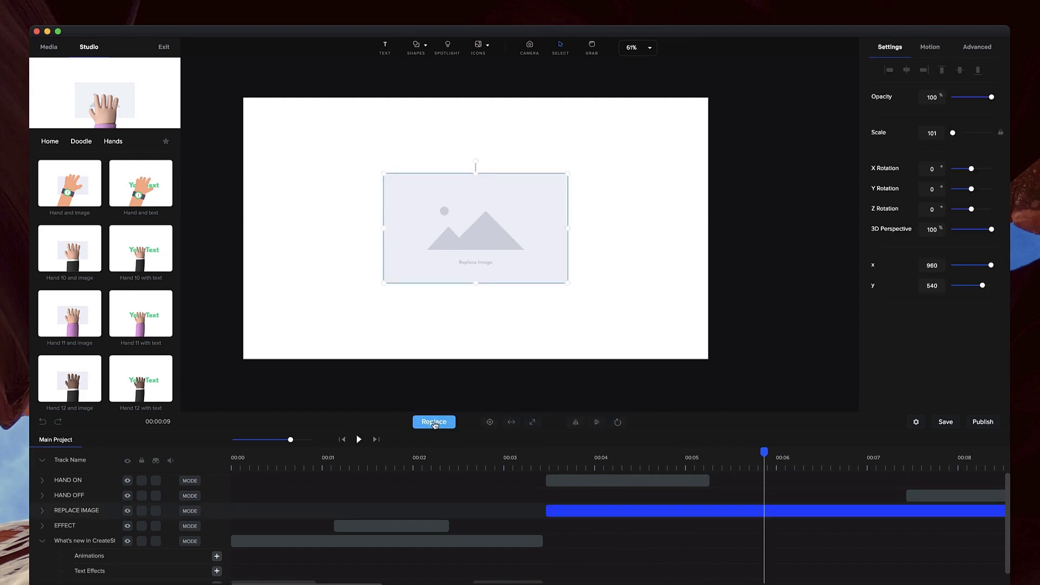
pyautogui.click(434, 422)
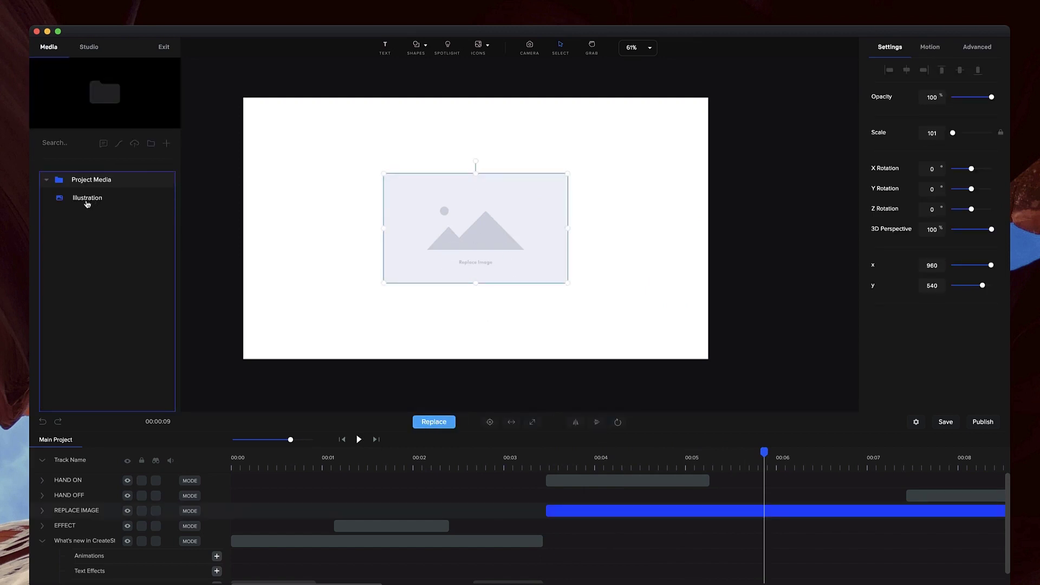
pyautogui.click(87, 202)
# Preview the hand placing the illustration, then zoom the timeline out past the existing clips.
pyautogui.click(528, 465)
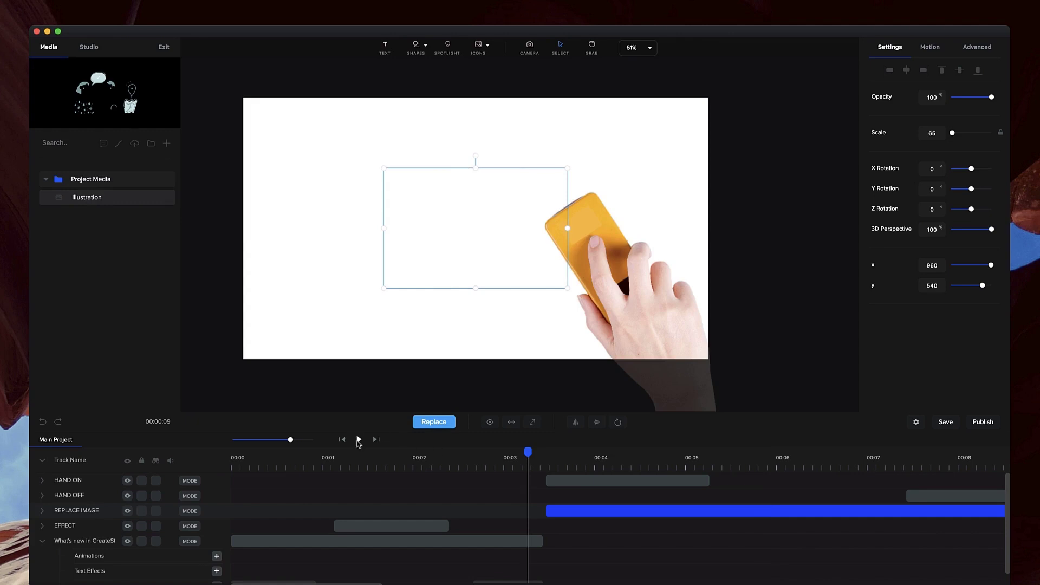
pyautogui.click(358, 440)
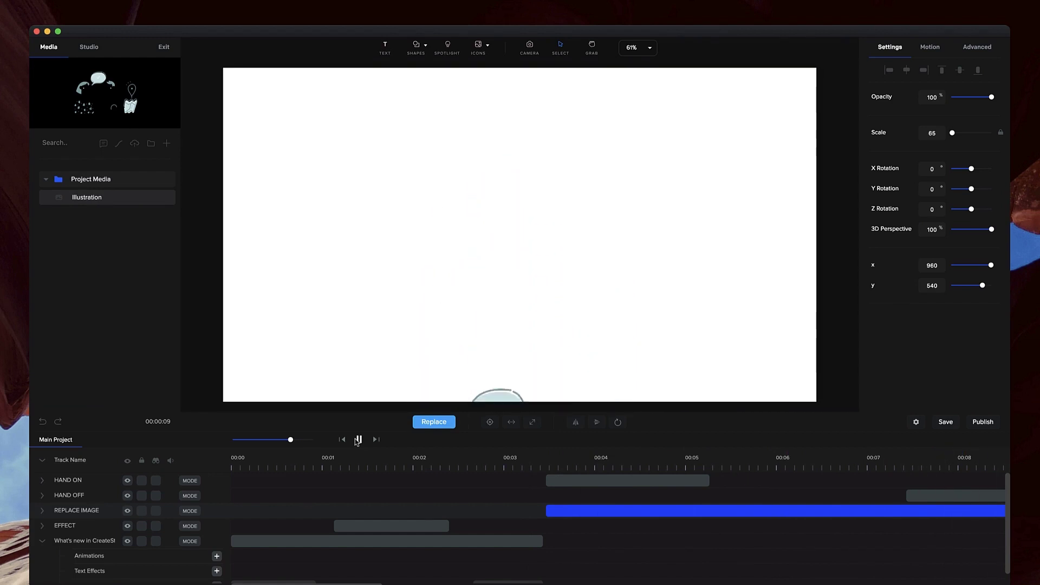
pyautogui.click(358, 440)
pyautogui.click(483, 455)
pyautogui.scroll(-2, 507, 509)
pyautogui.click(498, 576)
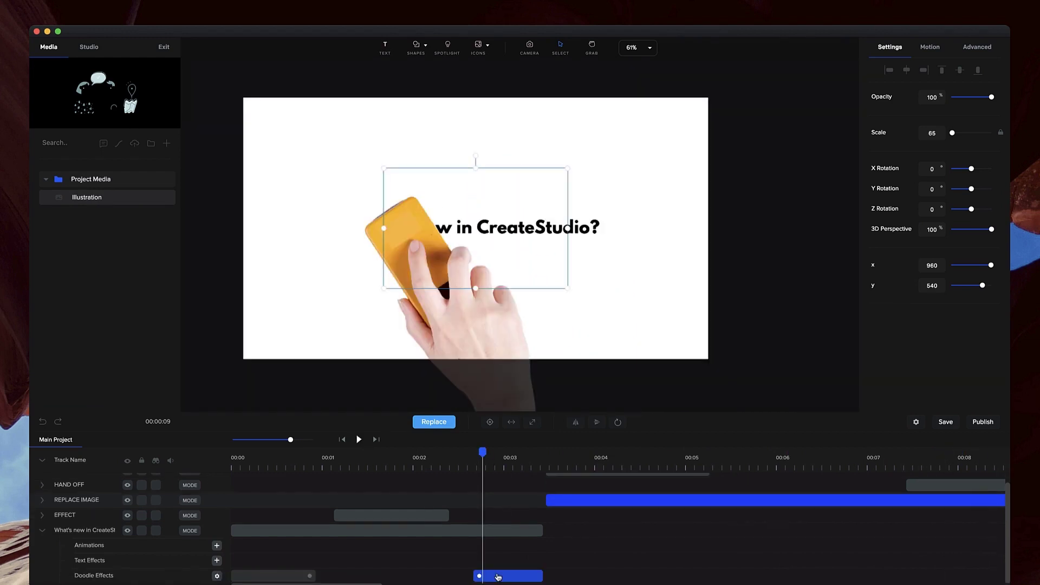
pyautogui.click(494, 572)
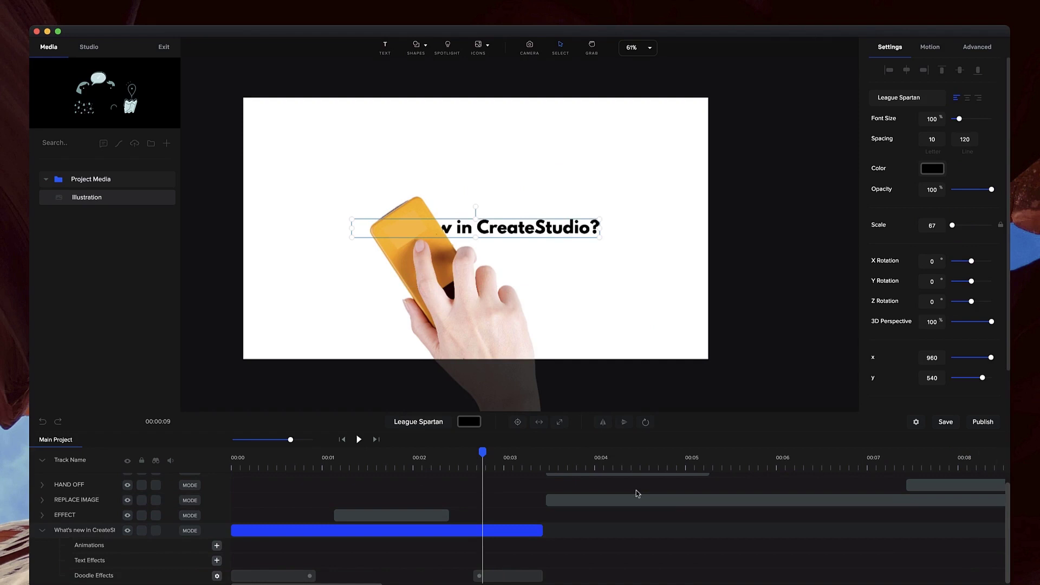
pyautogui.click(674, 465)
pyautogui.moveTo(291, 440); pyautogui.dragTo(264, 440)
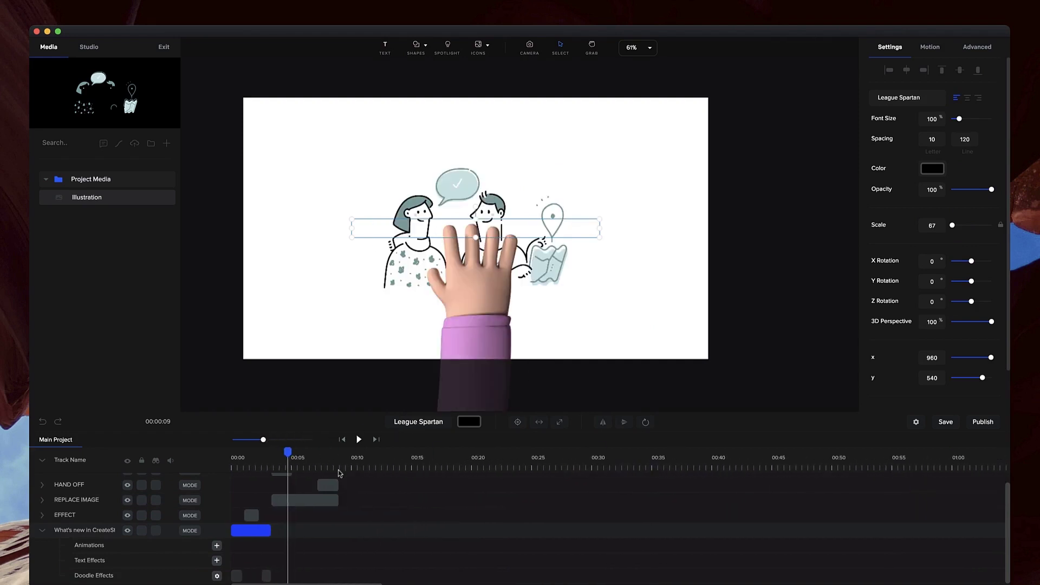
pyautogui.click(341, 457)
# Search the shapes for 'Createst' and add the C logo shape to the canvas.
pyautogui.click(417, 48)
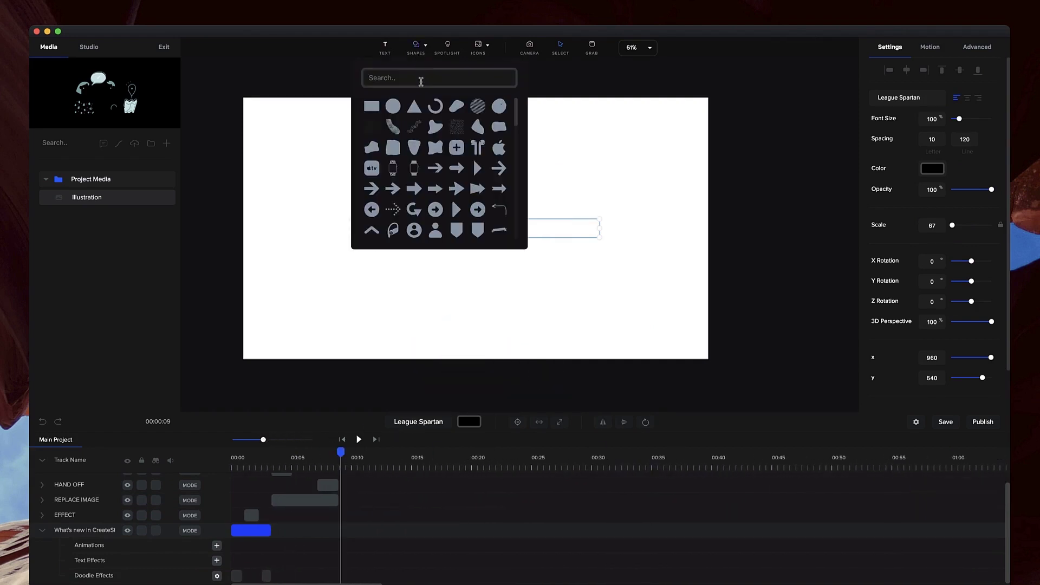
pyautogui.click(420, 79)
pyautogui.write('Create')
pyautogui.write('st')
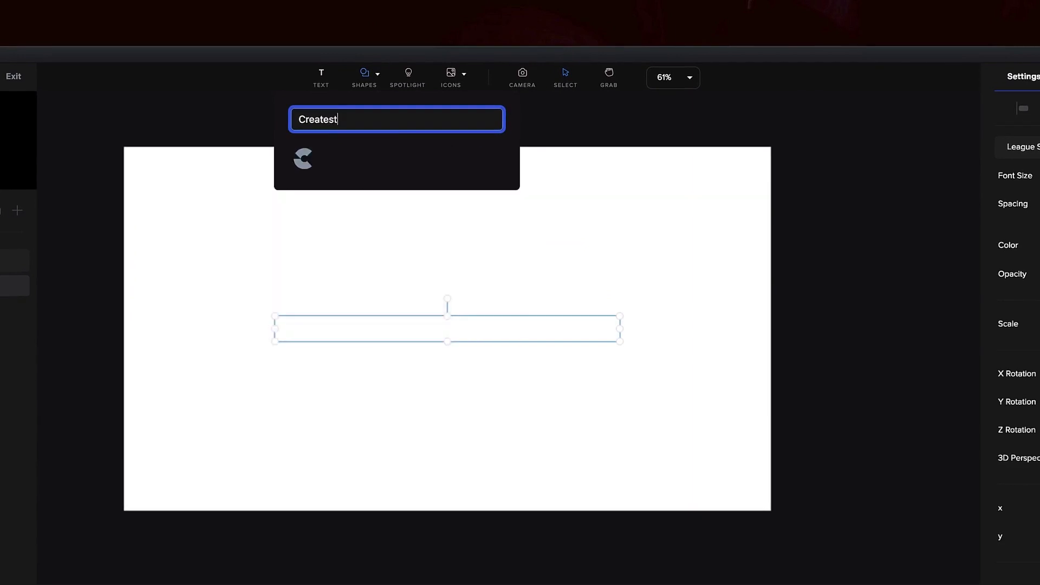
pyautogui.click(303, 158)
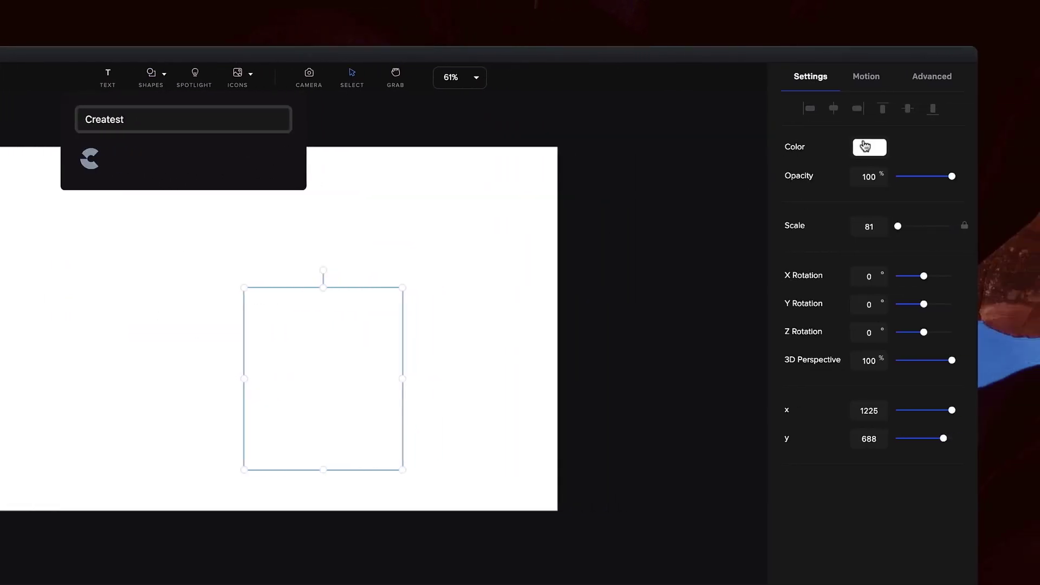
# Fill the logo shape black (#000000) and shrink it to scale 38.
pyautogui.click(869, 146)
pyautogui.moveTo(870, 160); pyautogui.dragTo(654, 294)
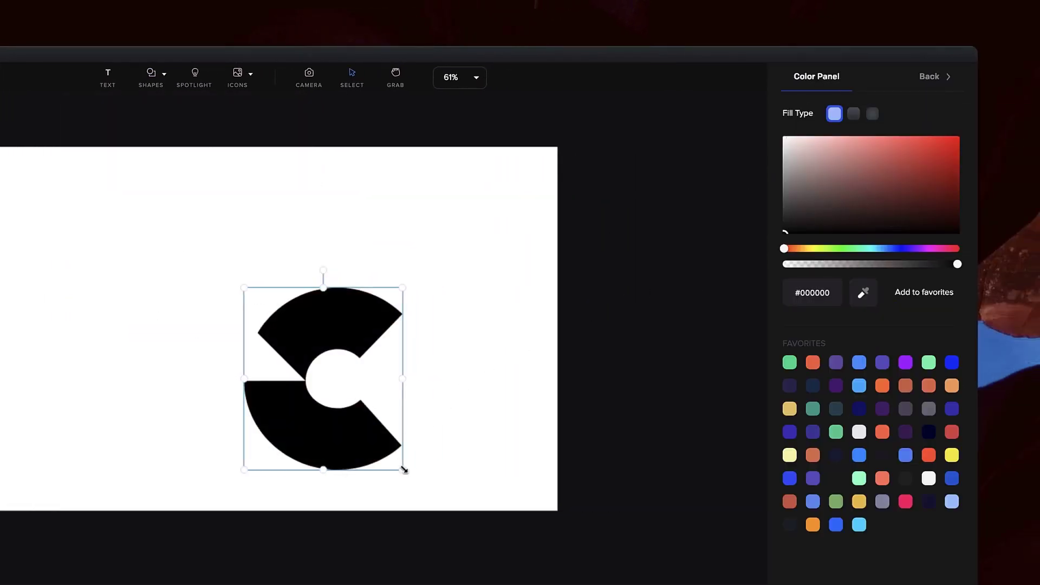
pyautogui.moveTo(404, 469); pyautogui.dragTo(288, 404)
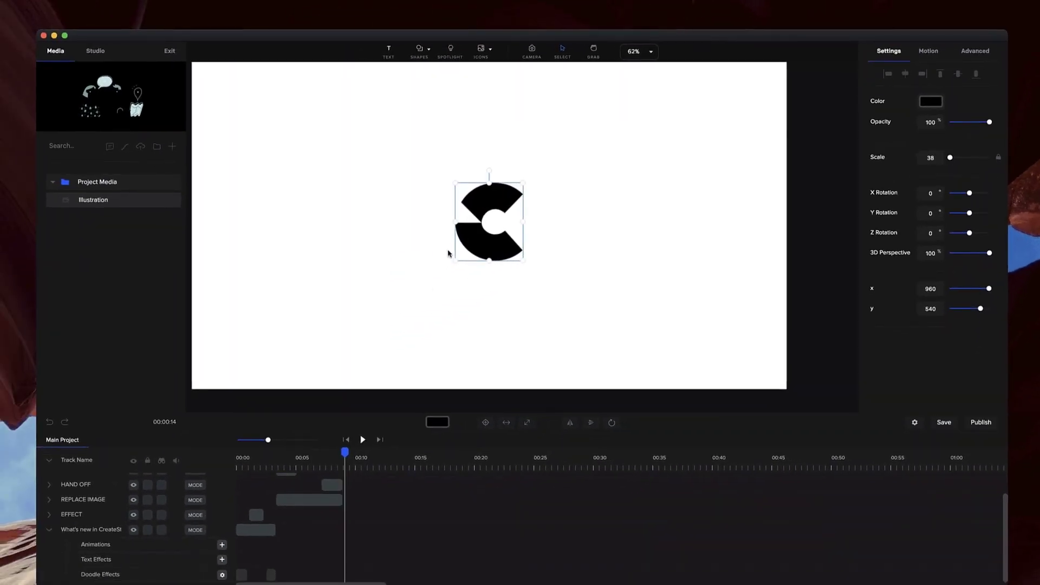
# Give the logo shape a Drawing doodle effect with the hand hidden.
pyautogui.click(50, 482)
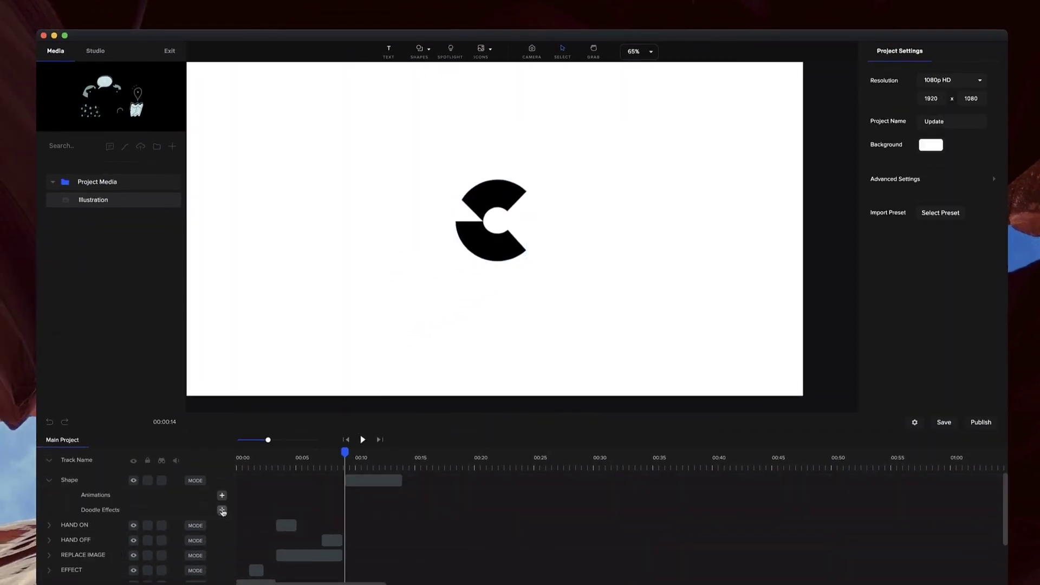
pyautogui.click(222, 510)
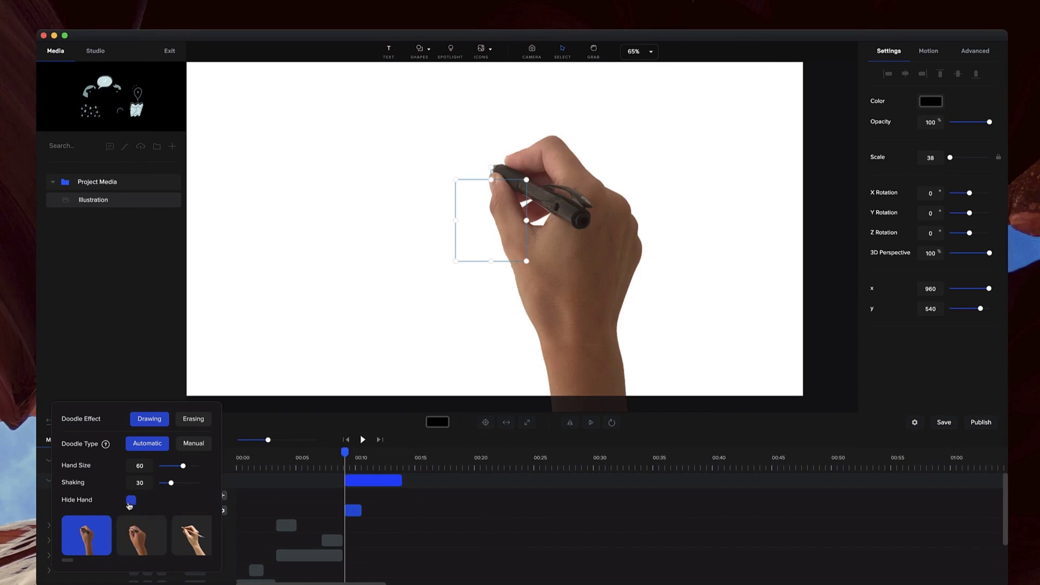
pyautogui.click(131, 500)
pyautogui.click(360, 511)
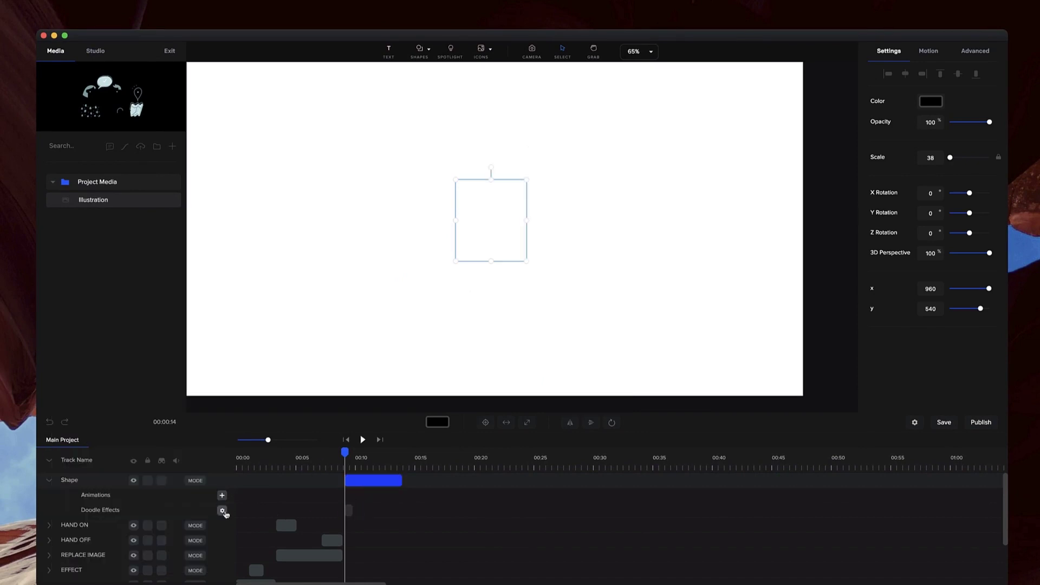
# Add an Erasing doodle effect with the hand hidden and shorten the shape clip slightly.
pyautogui.click(222, 511)
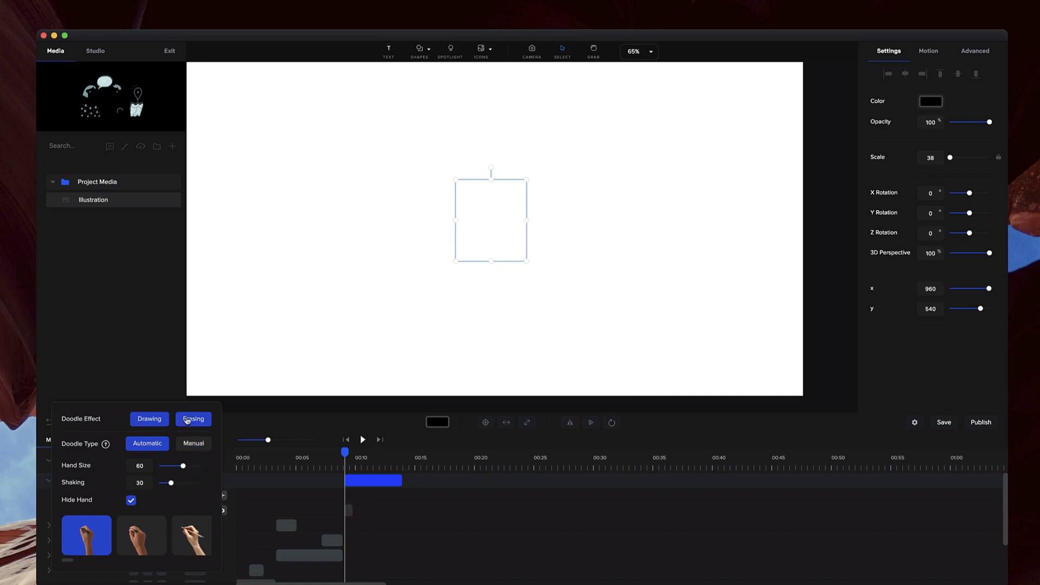
pyautogui.click(187, 419)
pyautogui.click(132, 500)
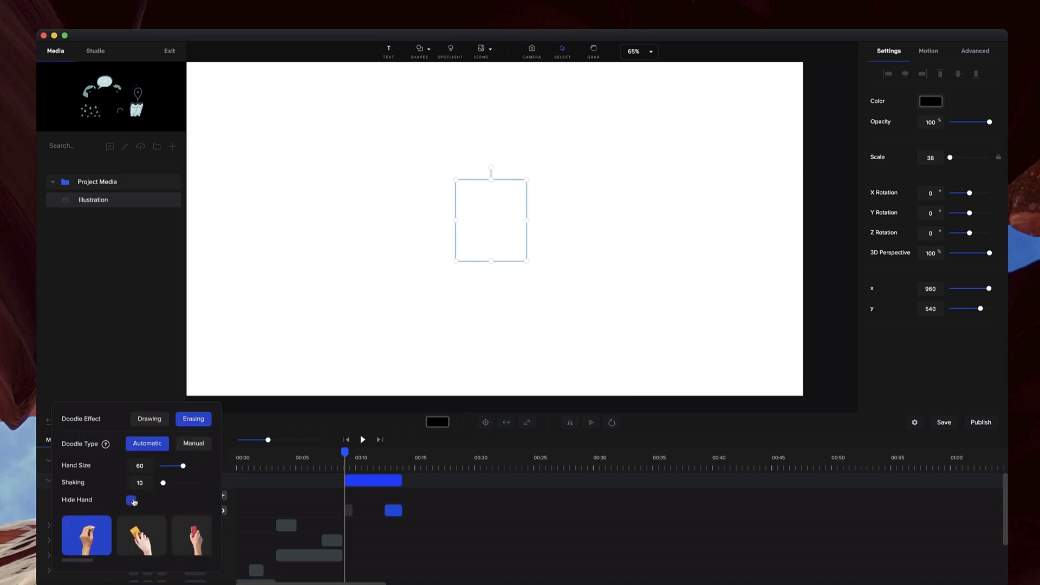
pyautogui.click(386, 511)
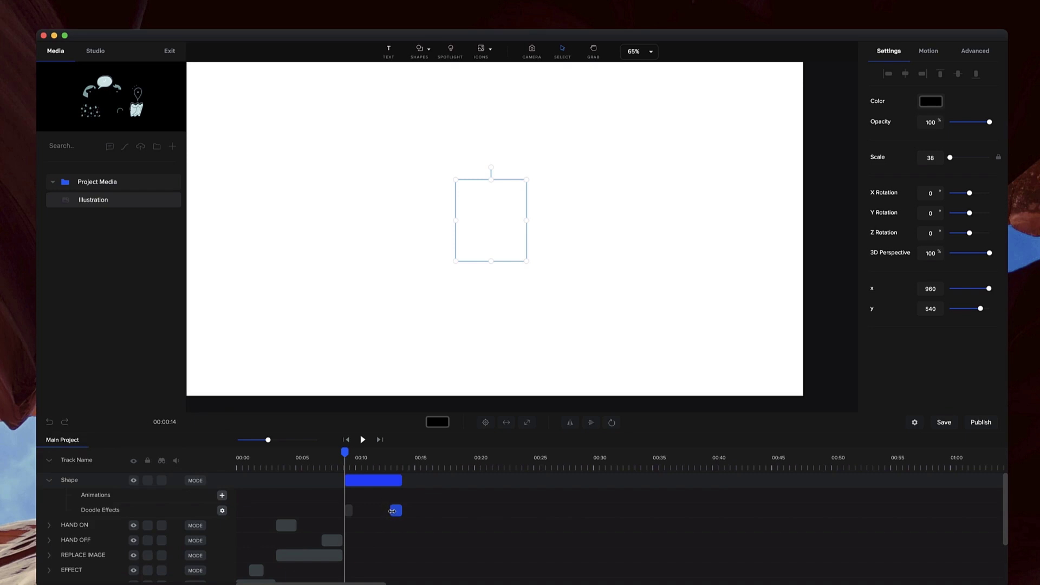
pyautogui.moveTo(404, 475); pyautogui.dragTo(396, 481)
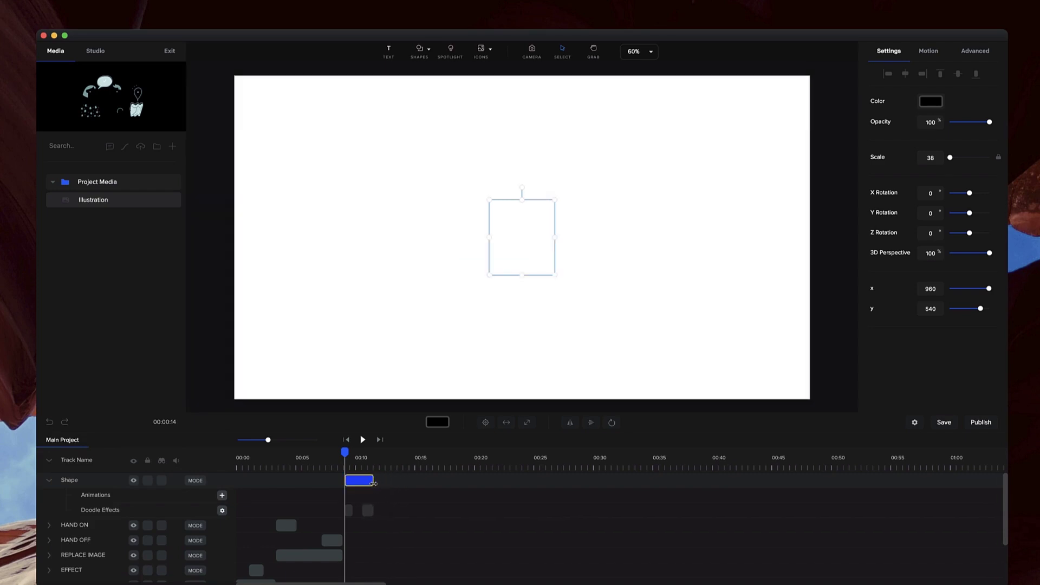
pyautogui.press('space')
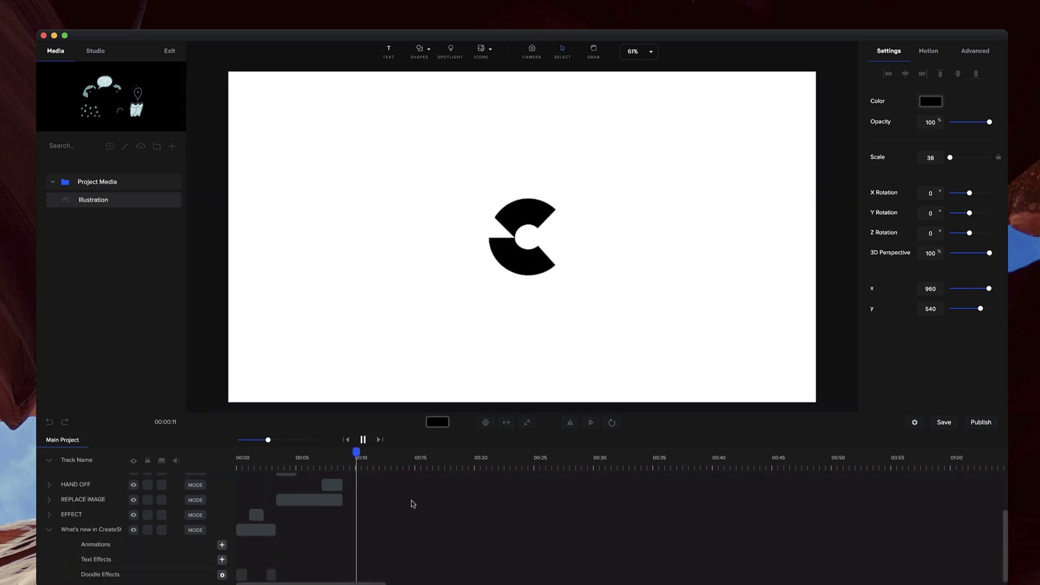
# Stop playback and scrub back to about 00:01 on the opening title.
pyautogui.click(575, 278)
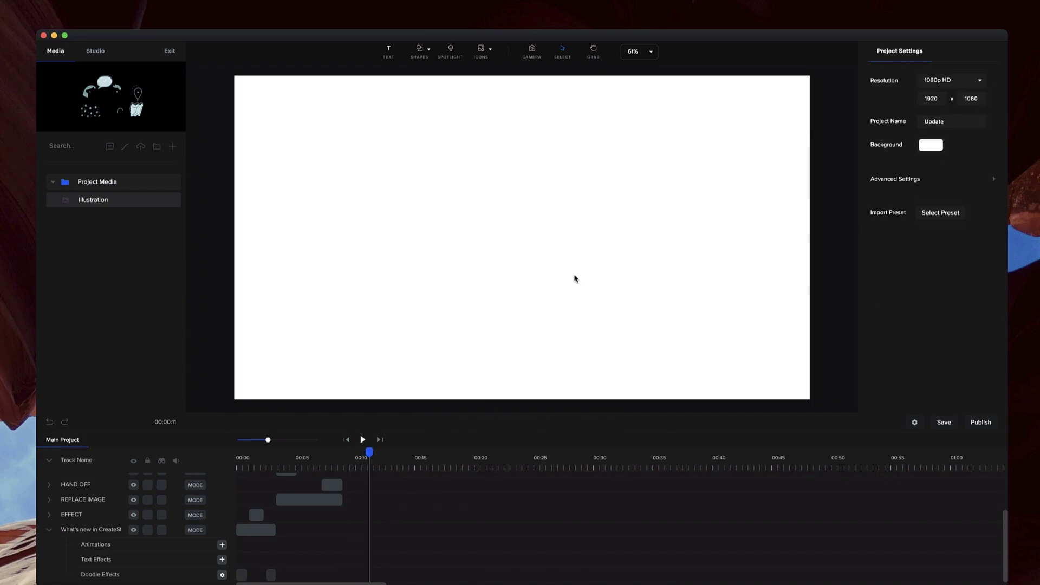
pyautogui.scroll(-5, 488, 222)
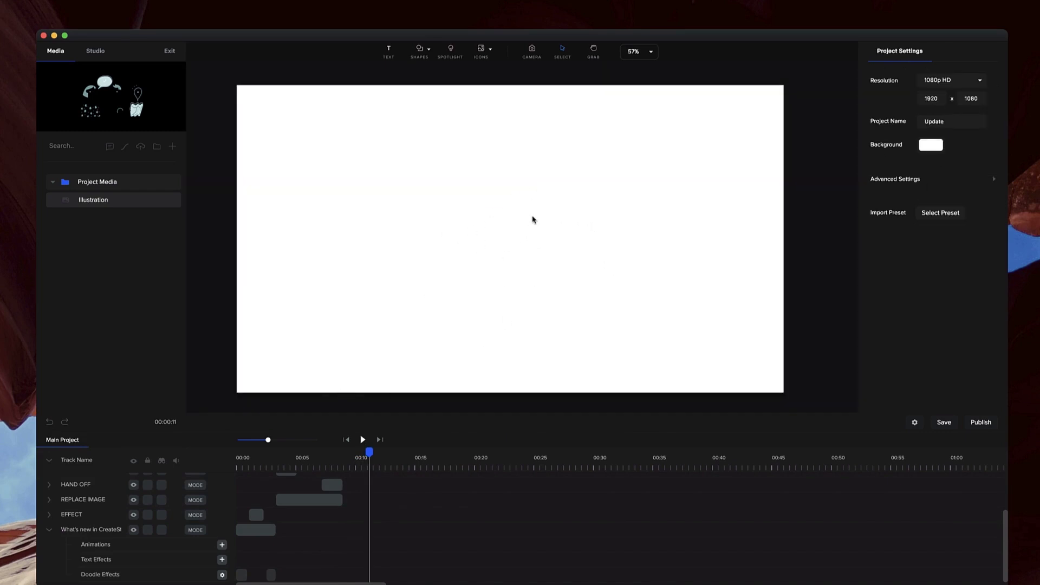
pyautogui.moveTo(340, 457)
pyautogui.mouseDown()
pyautogui.moveTo(238, 454)
pyautogui.moveTo(254, 452)
pyautogui.mouseUp()
# Browse the Studio library's Doodle packs, such as Arrows, Effects, Icons Pack 1 and Transitions.
pyautogui.click(95, 50)
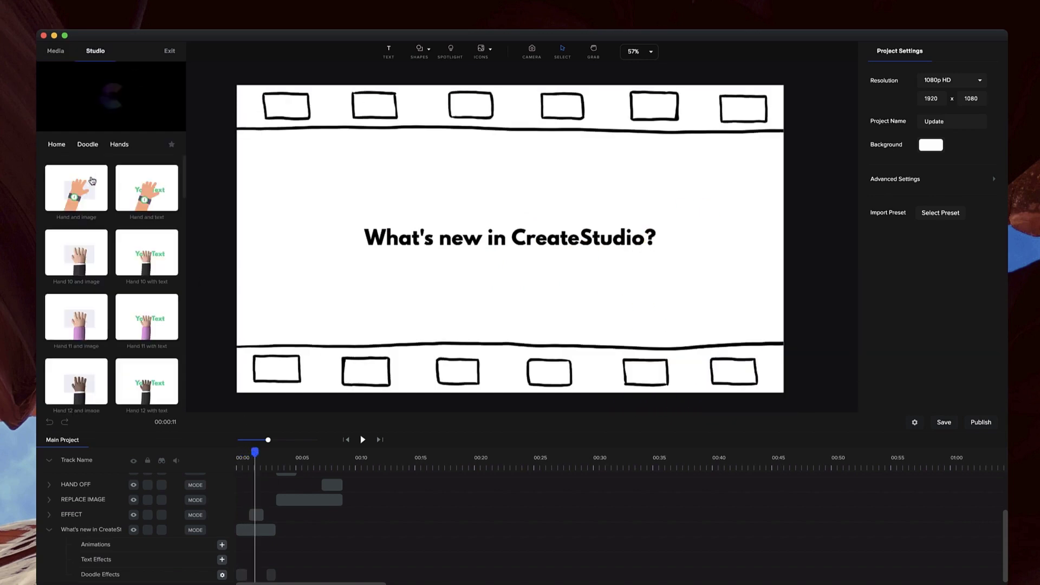
pyautogui.click(79, 149)
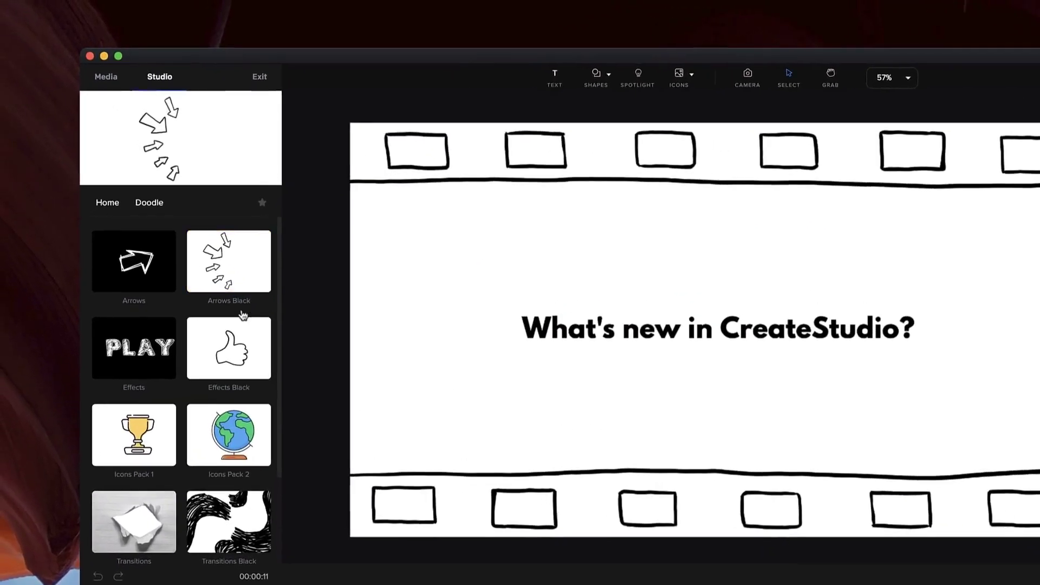
pyautogui.scroll(-3, 238, 347)
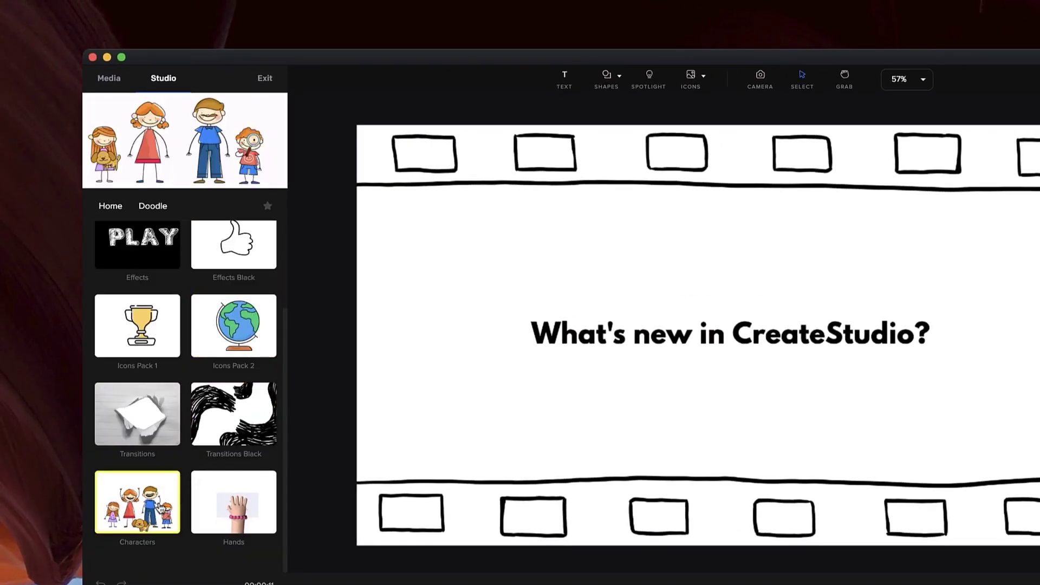
pyautogui.scroll(2, 217, 507)
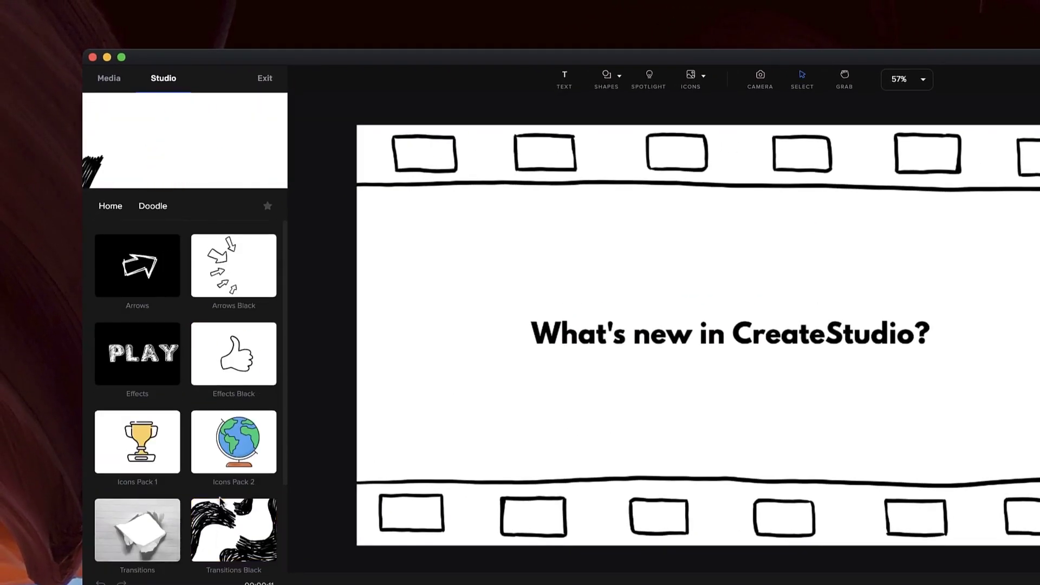